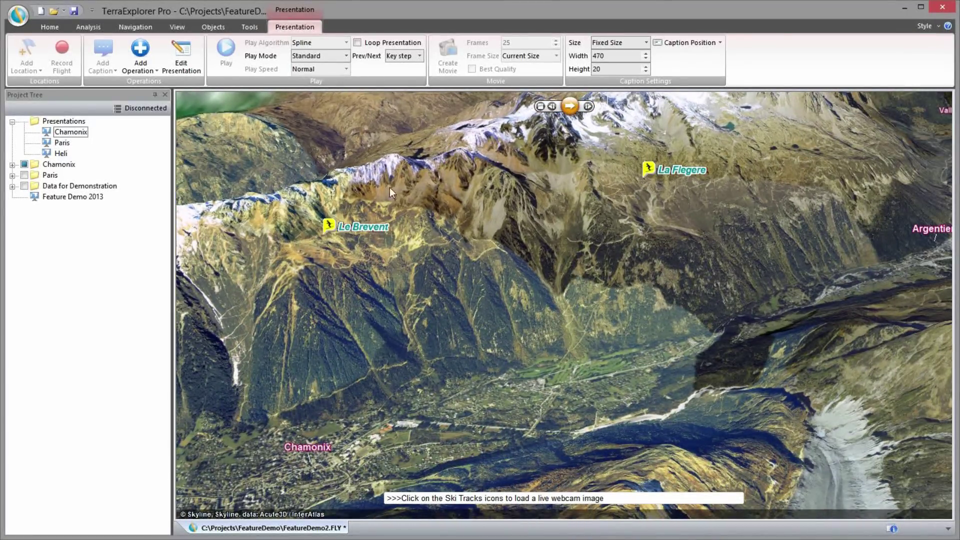
View the Le Brevent live webcam and the PDF ski-area map, then bring up the Analysis tools.
left_click(325, 225)
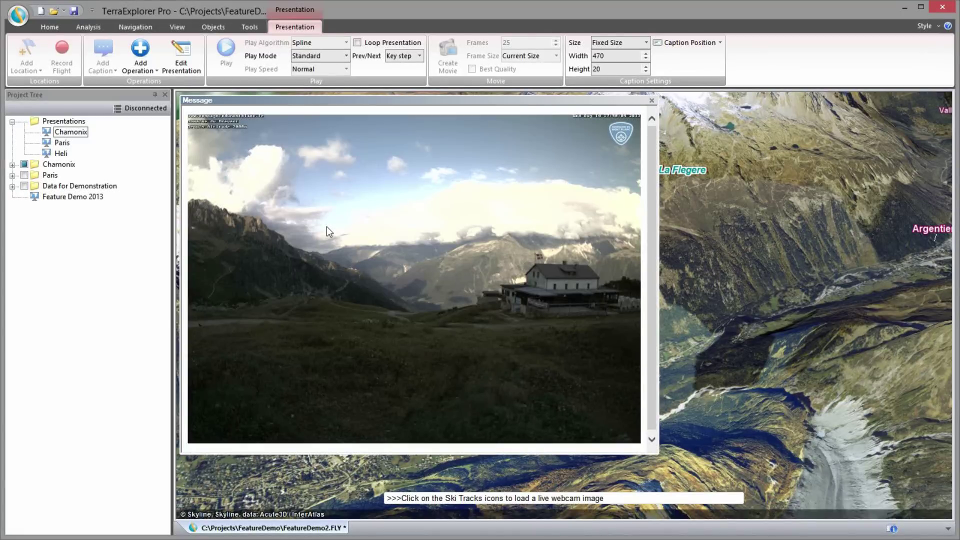
left_click(652, 101)
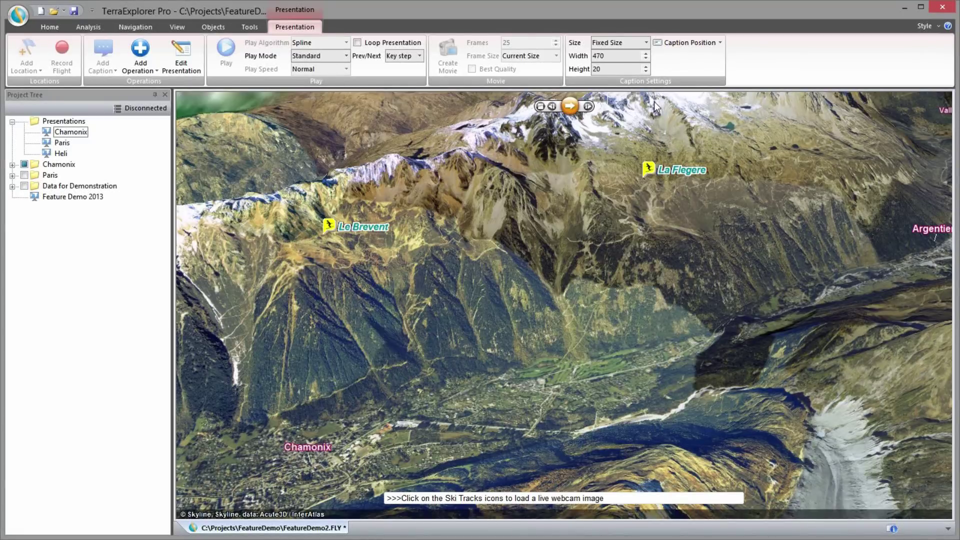
left_click(571, 106)
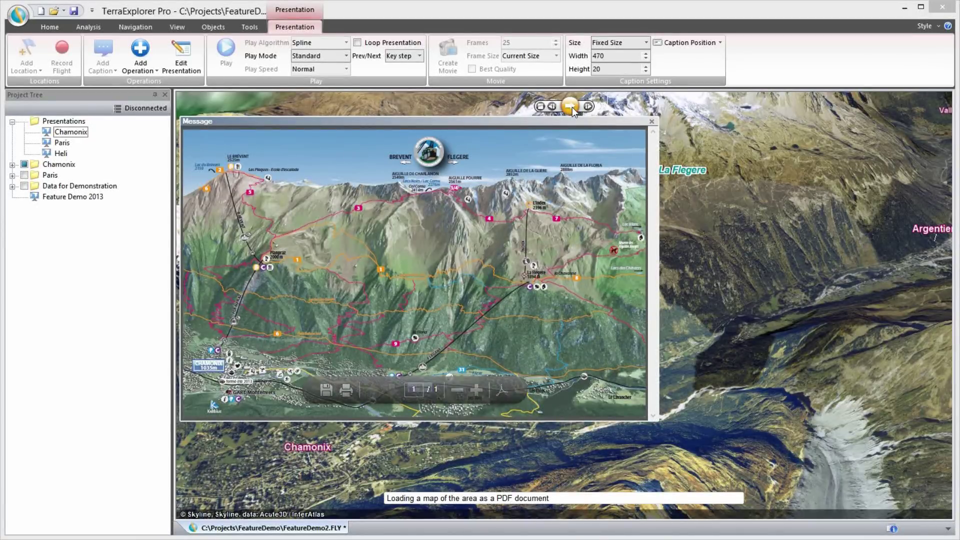
left_click(571, 106)
left_click(98, 30)
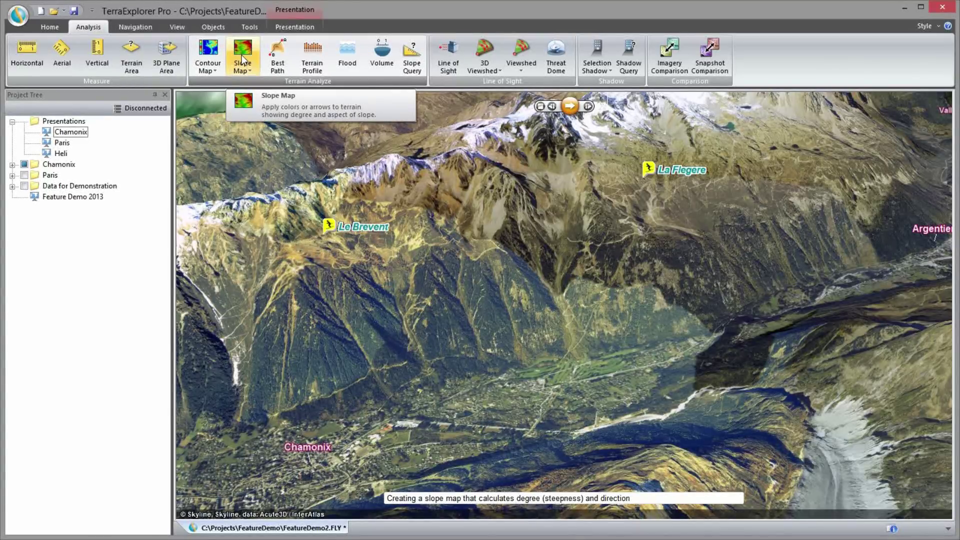
Show slope and contour maps, measure a 2928998.63 m² terrain area, then show bicycle tracks.
left_click(570, 107)
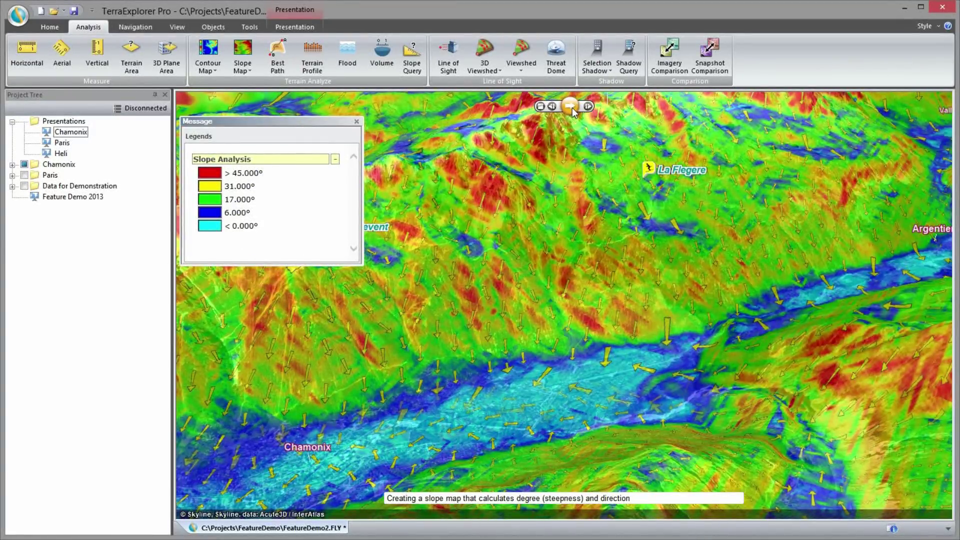
left_click(571, 107)
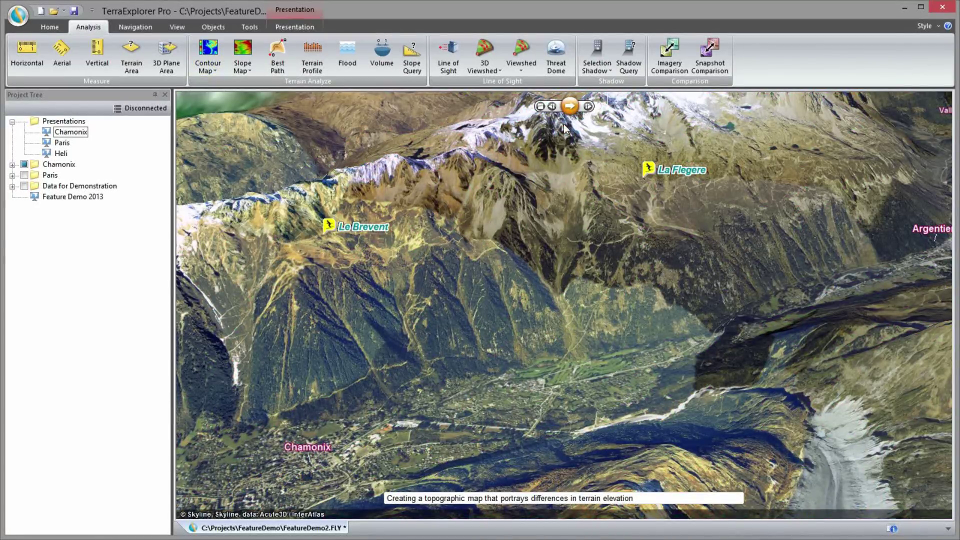
left_click(571, 107)
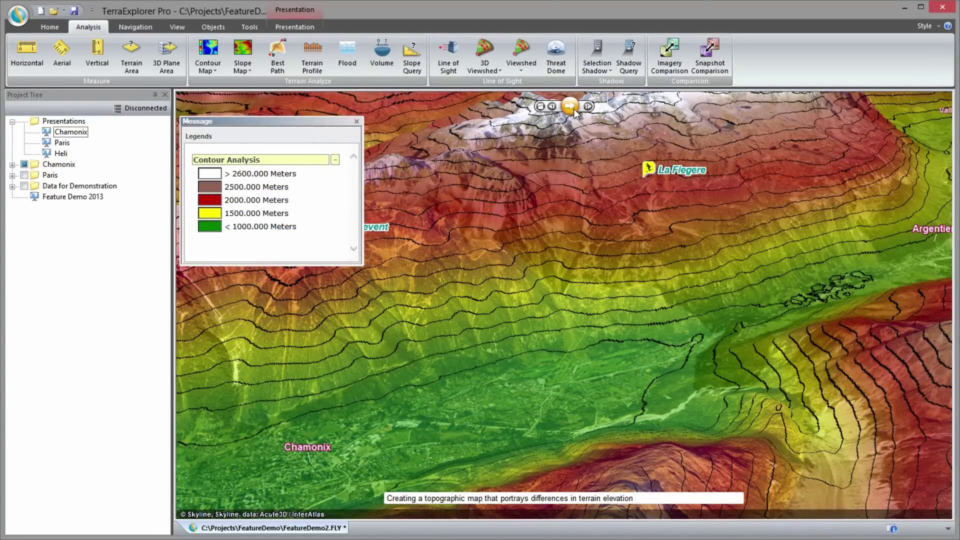
left_click(571, 106)
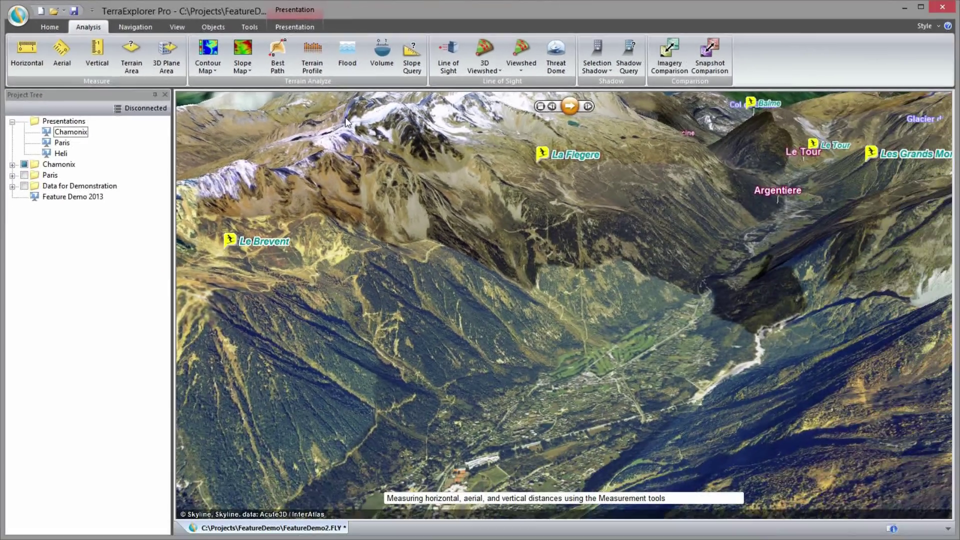
left_click(570, 107)
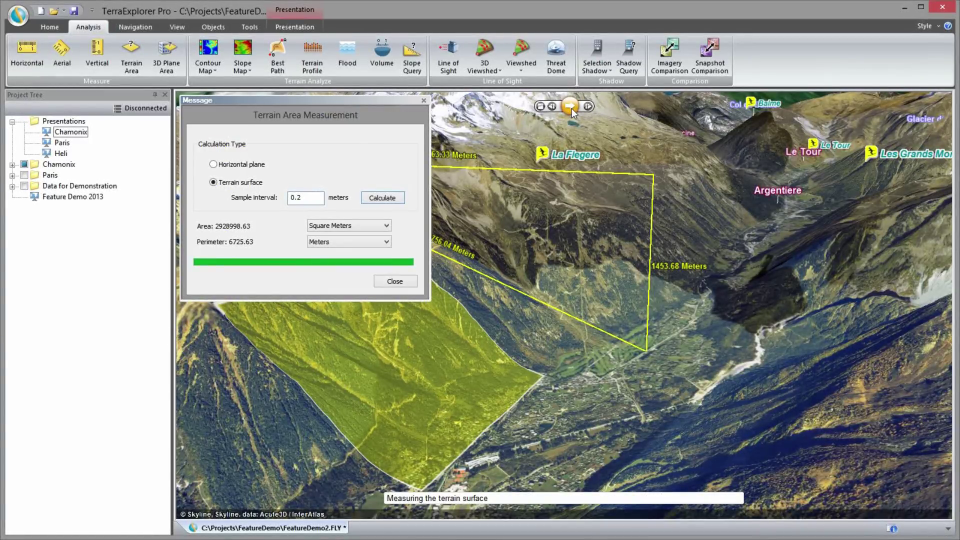
left_click(570, 107)
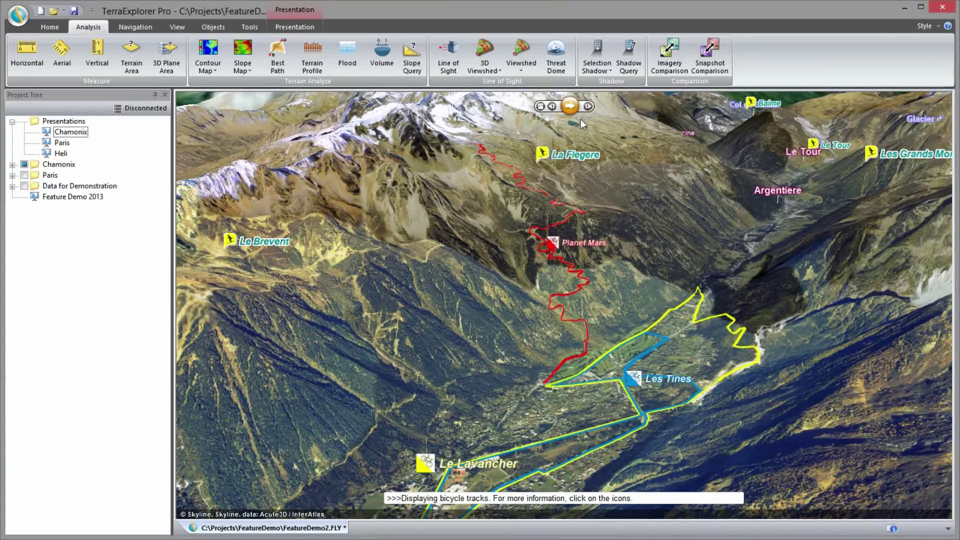
Read the Planet Mars trail details (2.3 Km, 485 m downhill), then resume the tour.
left_click(555, 243)
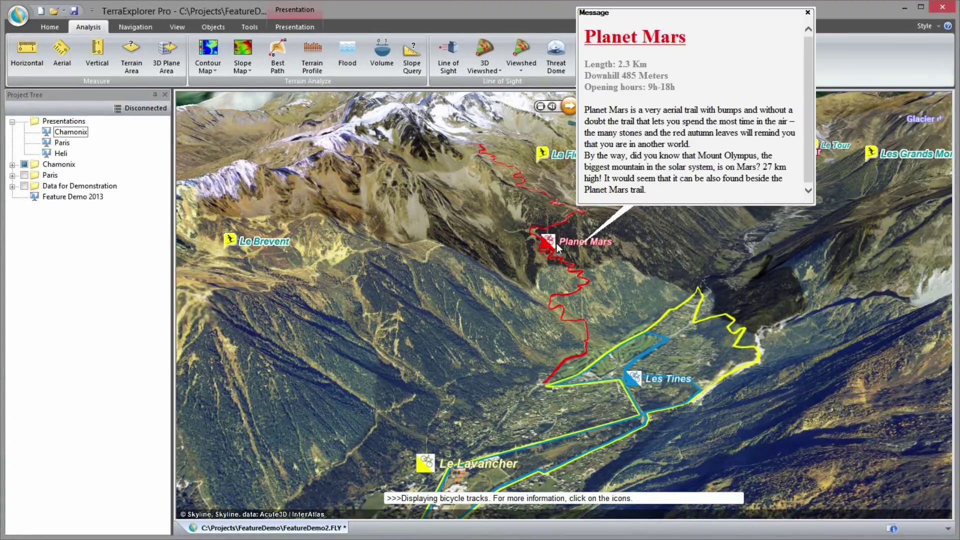
left_click_drag(701, 13, 745, 135)
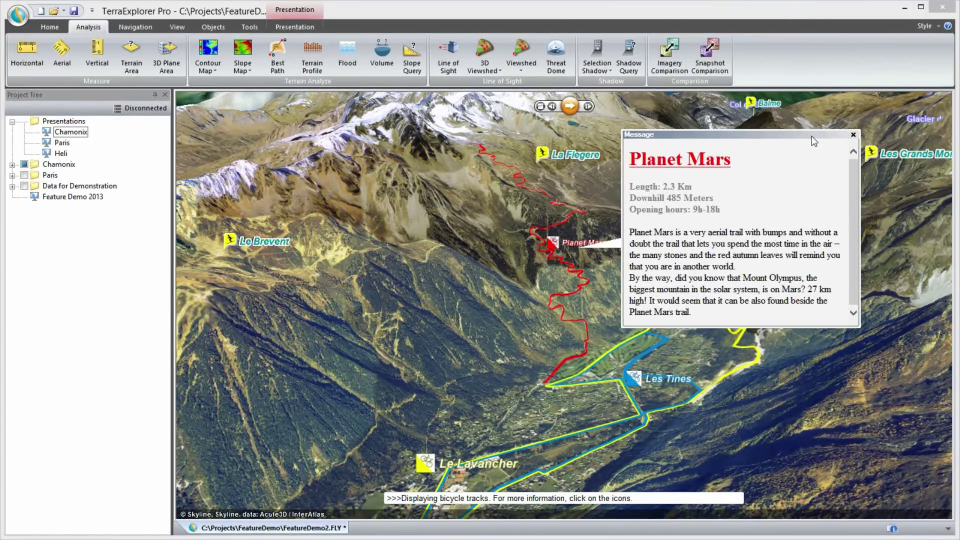
left_click(852, 135)
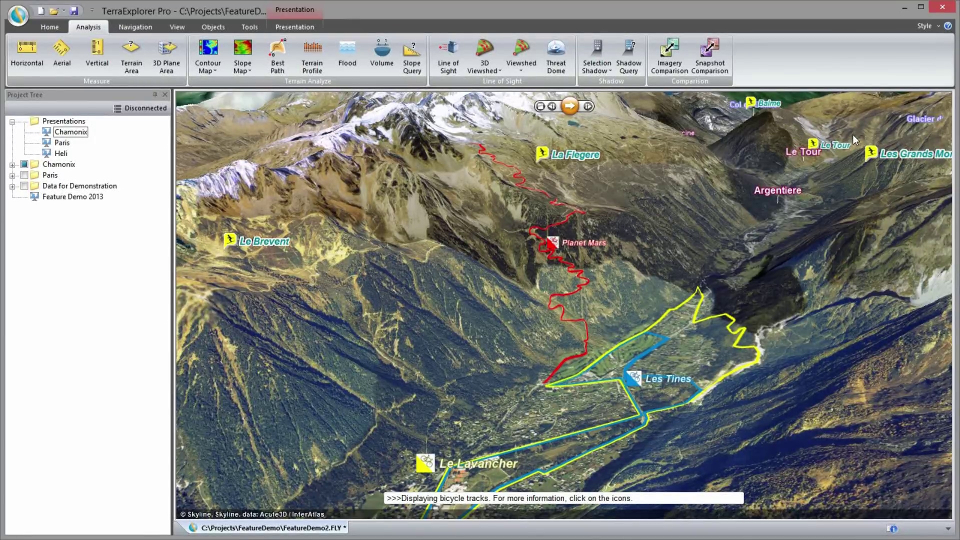
left_click(573, 108)
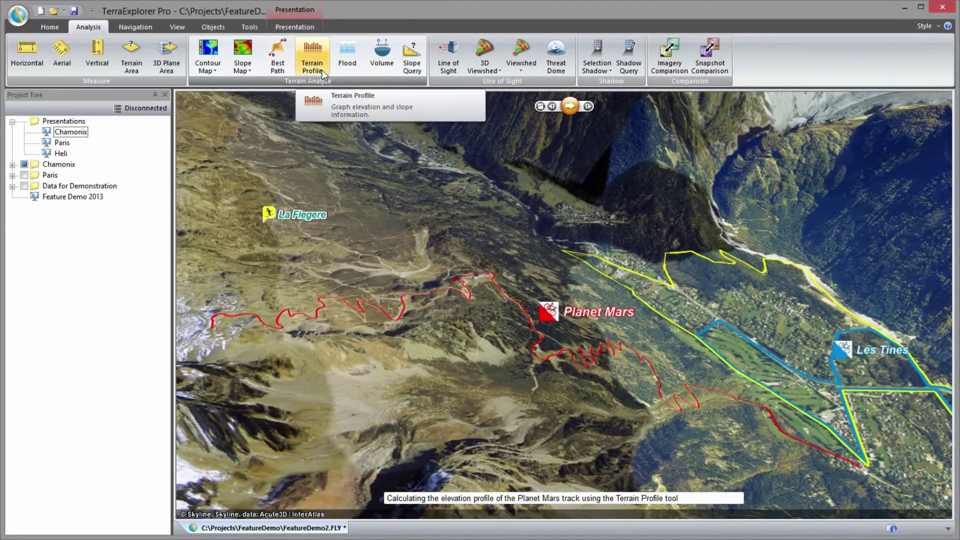
Graph the Planet Mars elevation profile, then read slope and coordinates at a trail point.
left_click(572, 110)
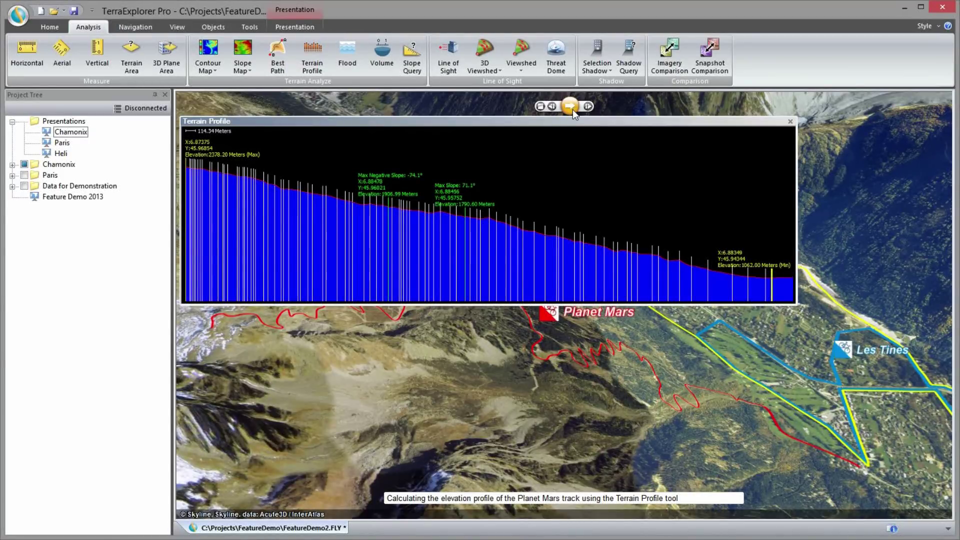
left_click(570, 106)
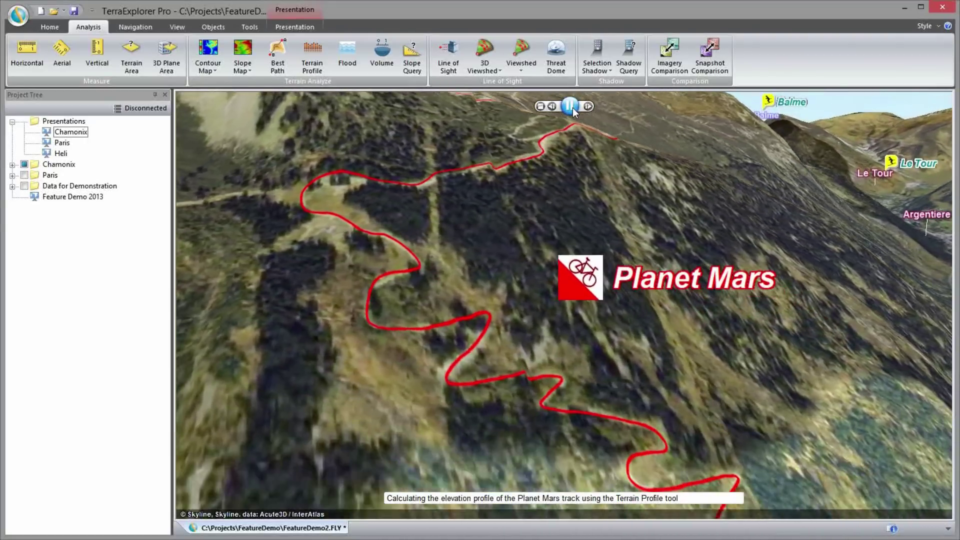
left_click(416, 71)
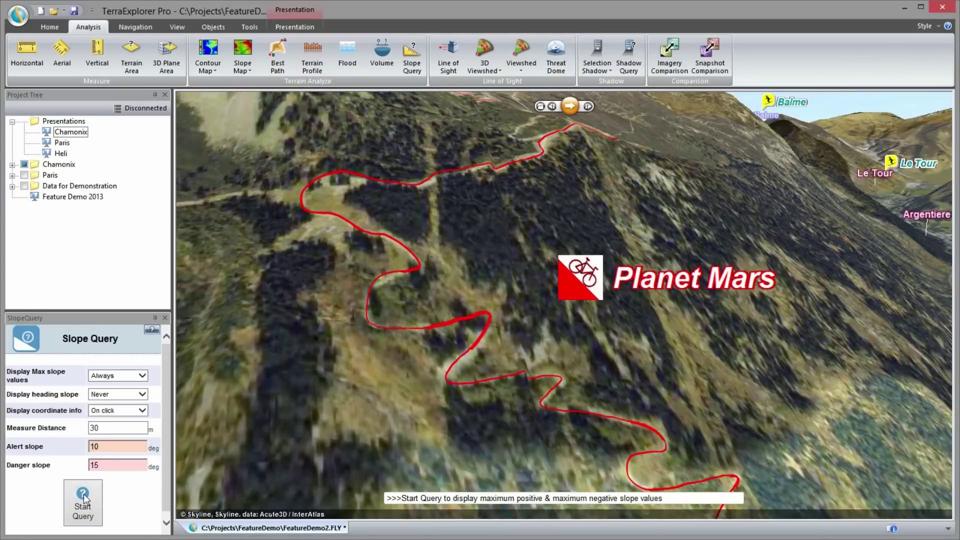
left_click(83, 496)
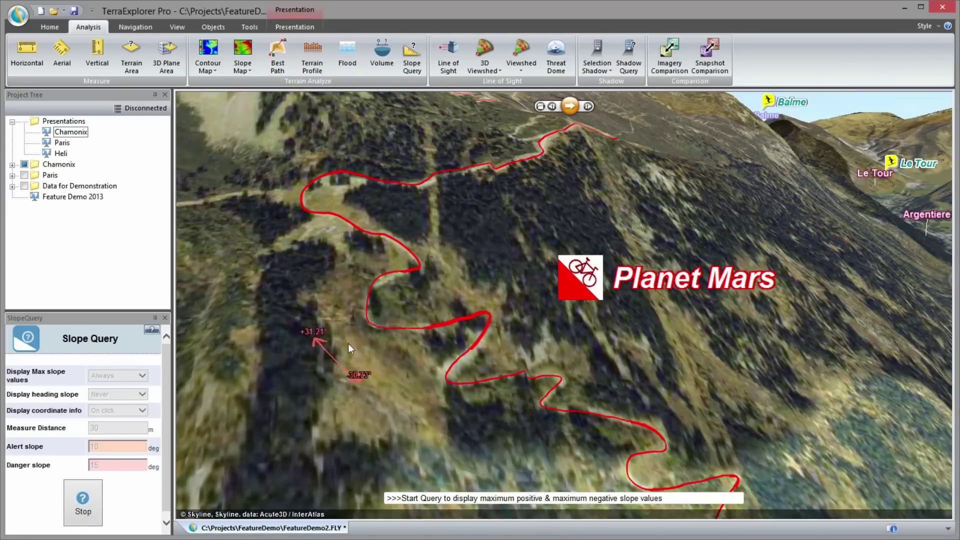
left_click(368, 318)
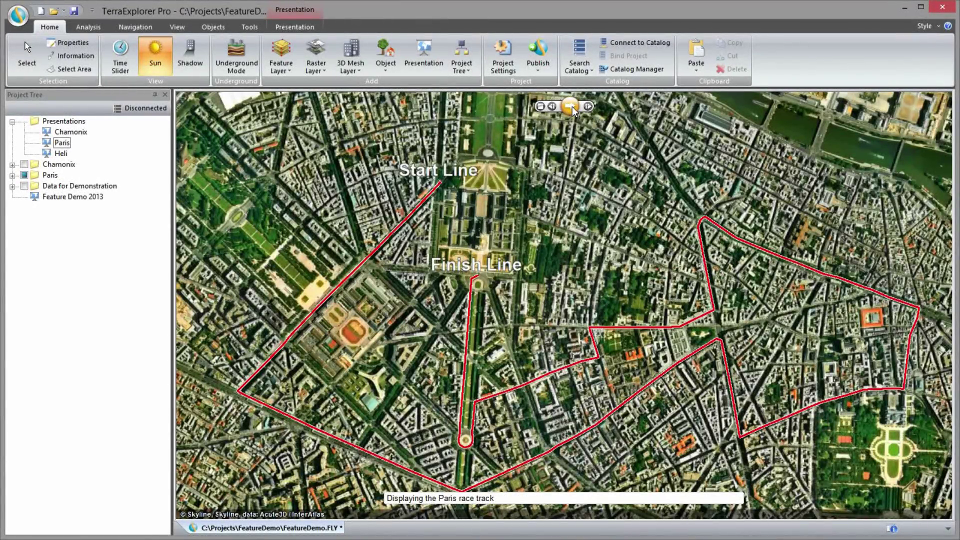
Load the Paris street, transport and garden shapefile layers.
left_click(571, 107)
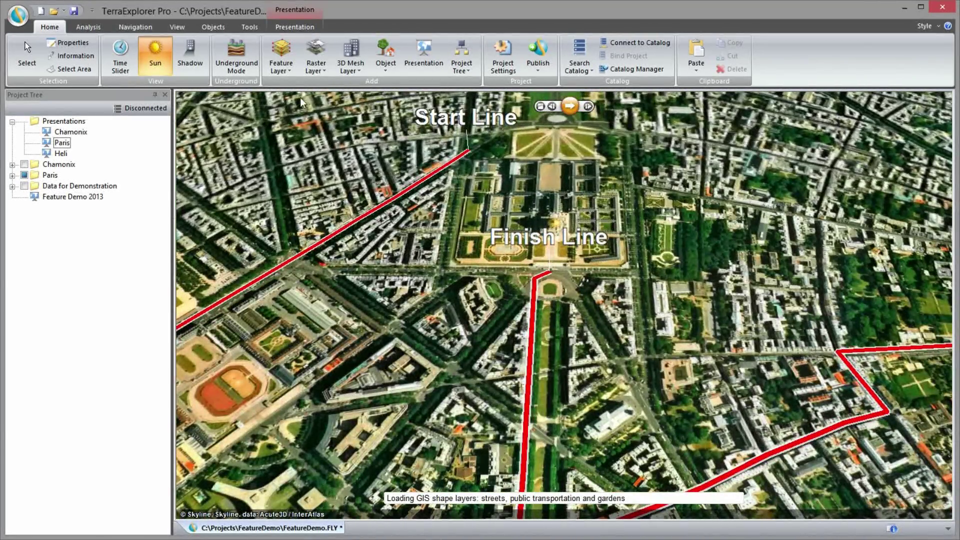
left_click(288, 71)
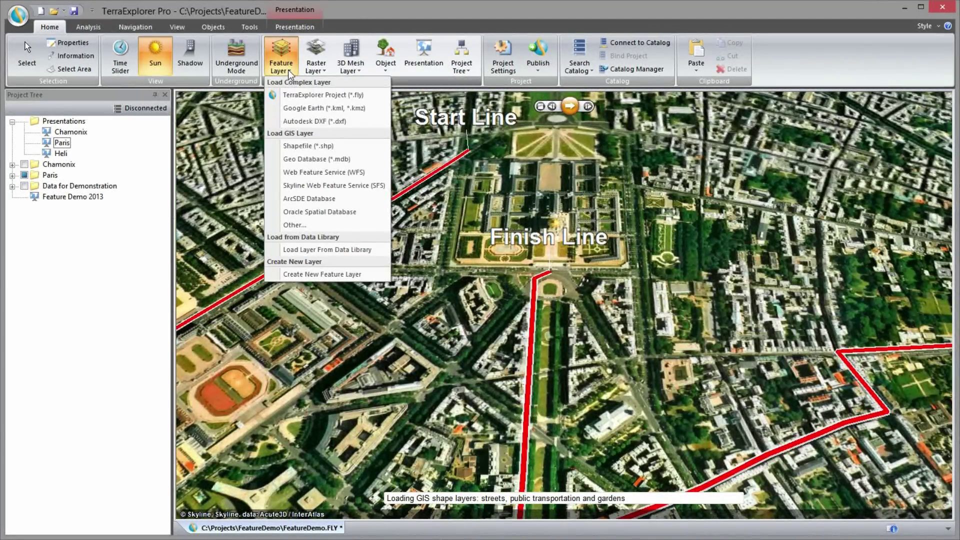
left_click(289, 72)
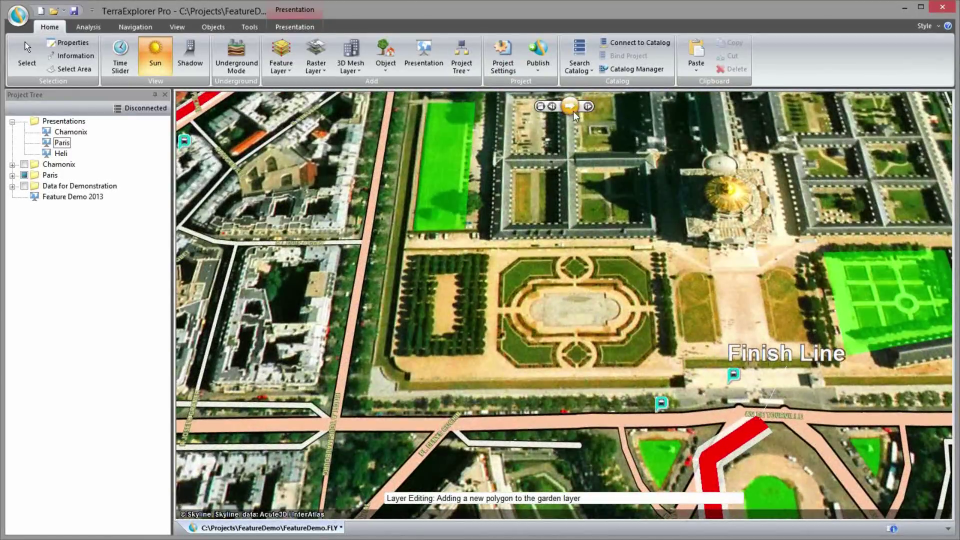
Expand Paris > Shapefiles in the Project Tree and select the jardin layer for editing.
left_click(12, 175)
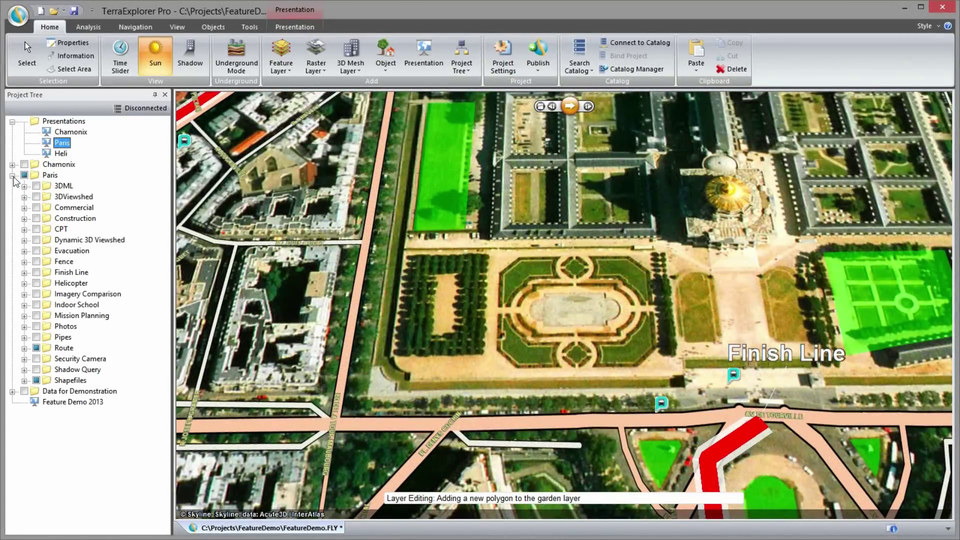
left_click(24, 381)
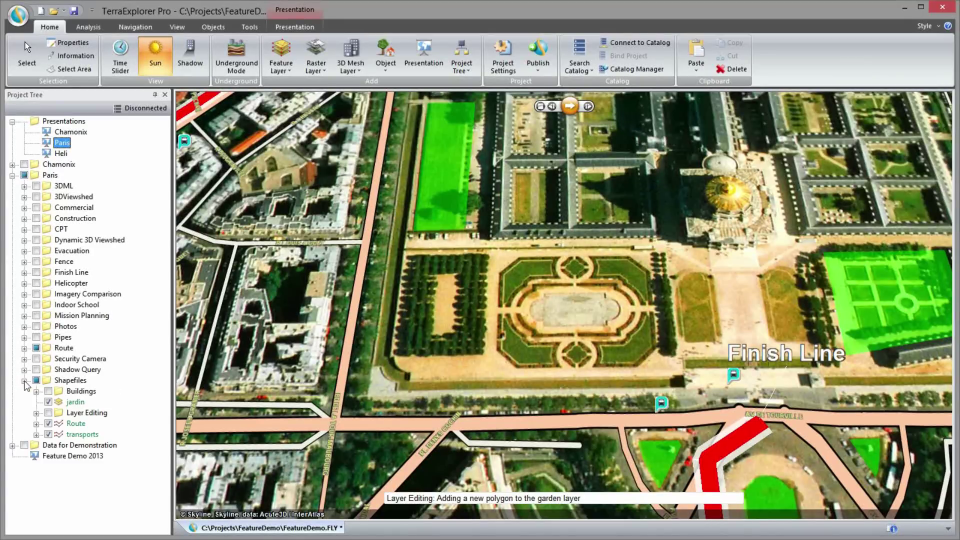
left_click(80, 405)
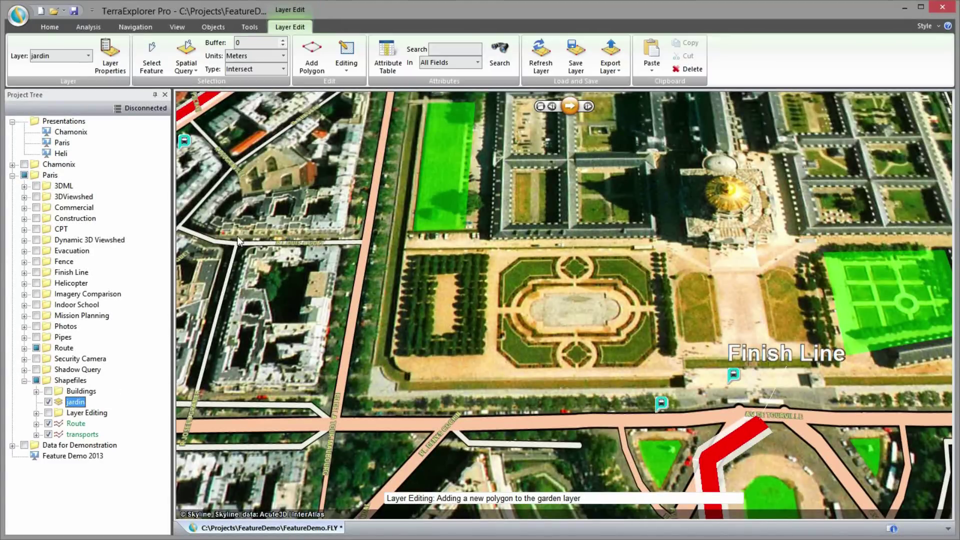
Draw a new garden polygon in the jardin layer and add a clip polygon at its centre.
left_click(326, 70)
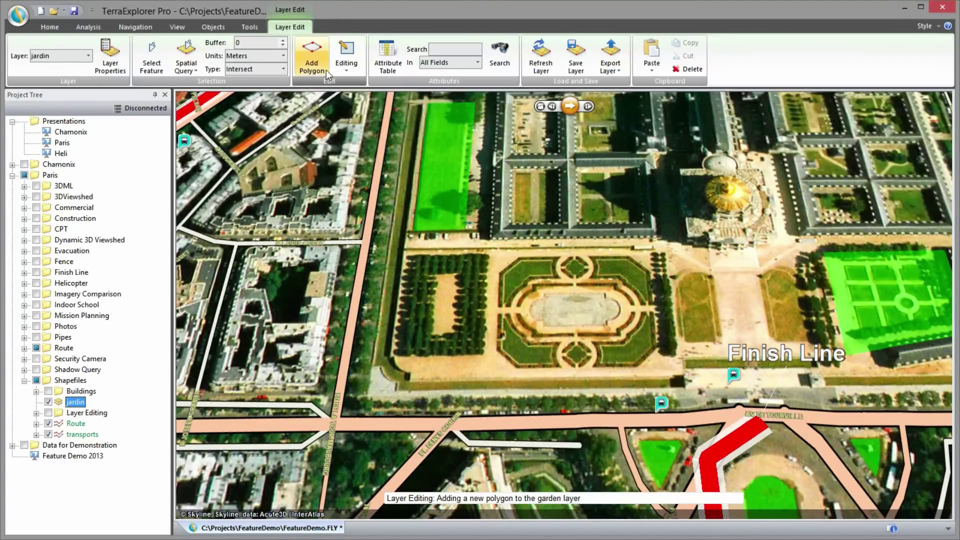
left_click(572, 110)
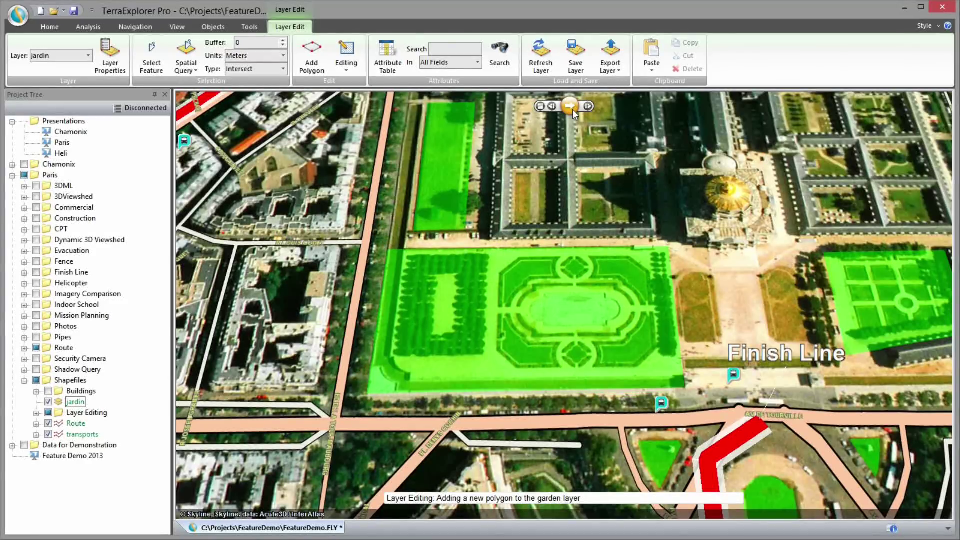
left_click(573, 112)
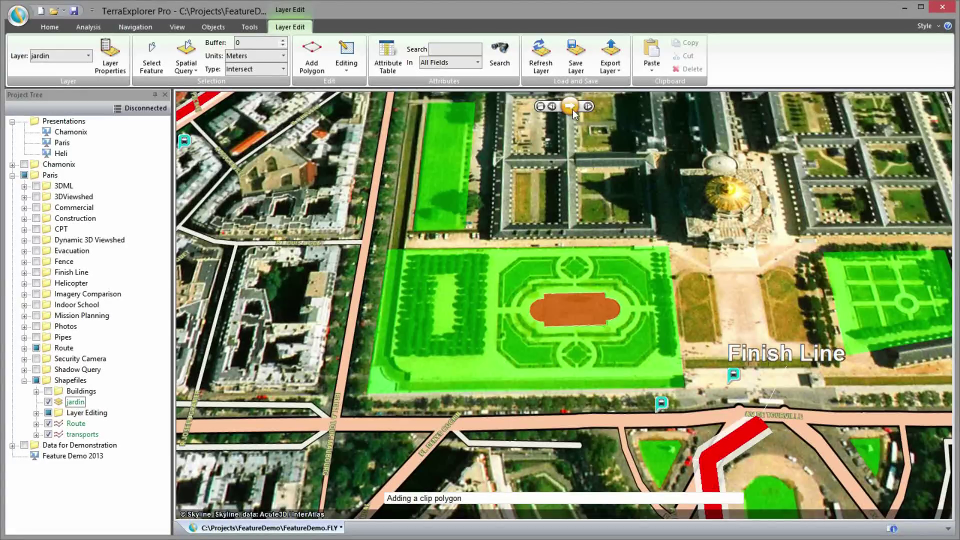
Cut the clip area out of the garden polygon and move on to the Paris race route.
left_click(574, 112)
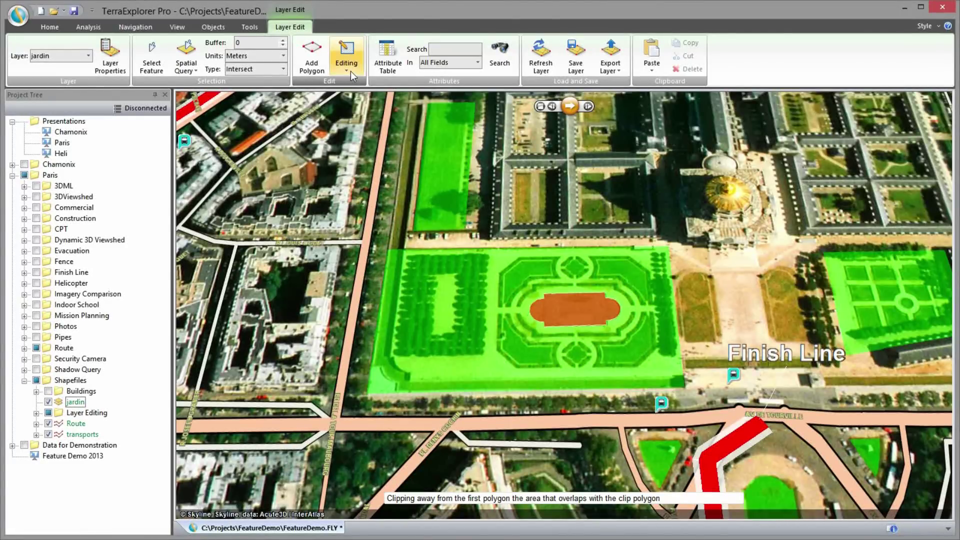
left_click(574, 113)
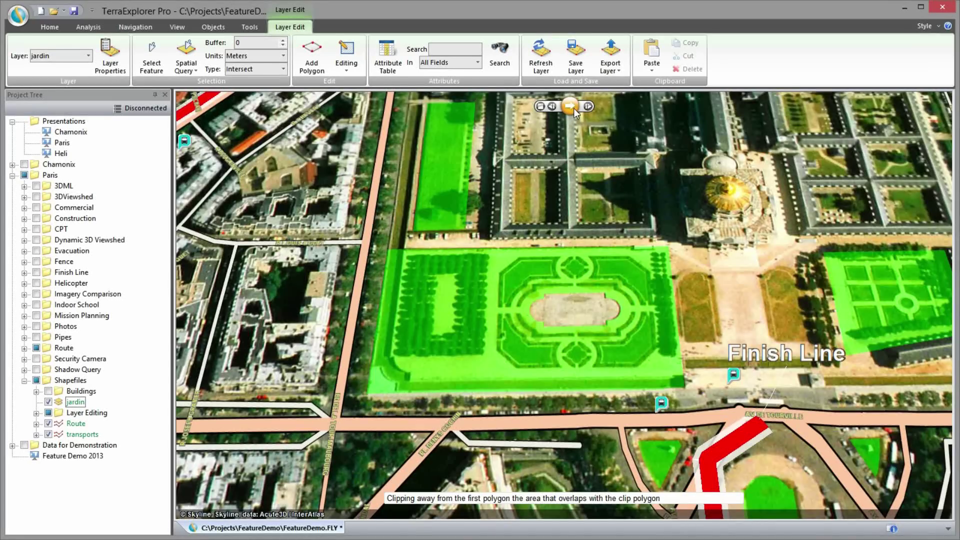
left_click(574, 113)
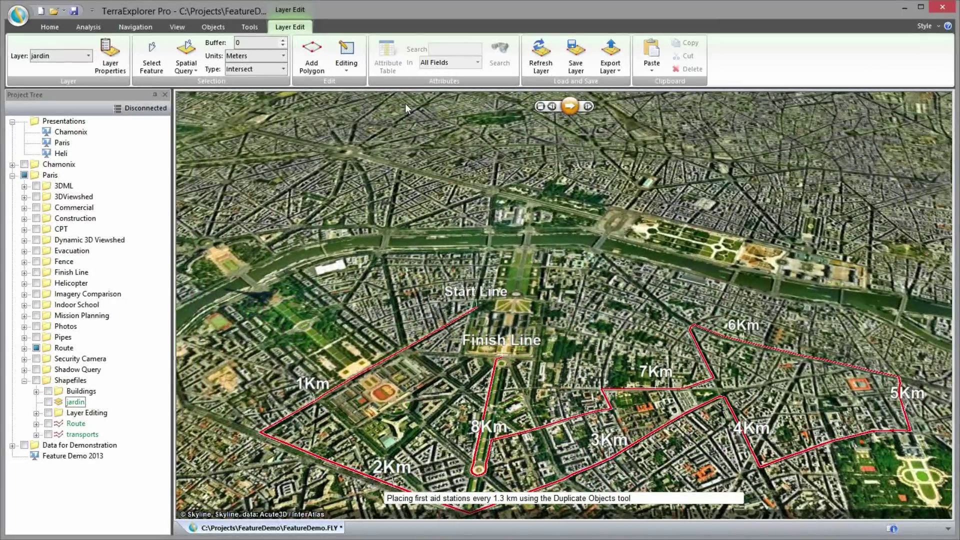
Duplicate first-aid stations with buffer zones along the Paris race route, then advance the presentation.
left_click(257, 26)
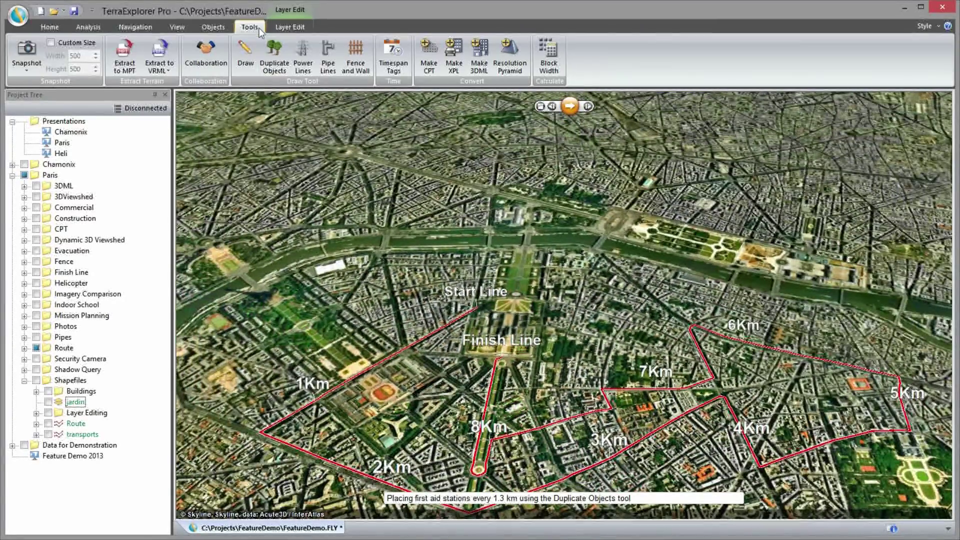
left_click(284, 66)
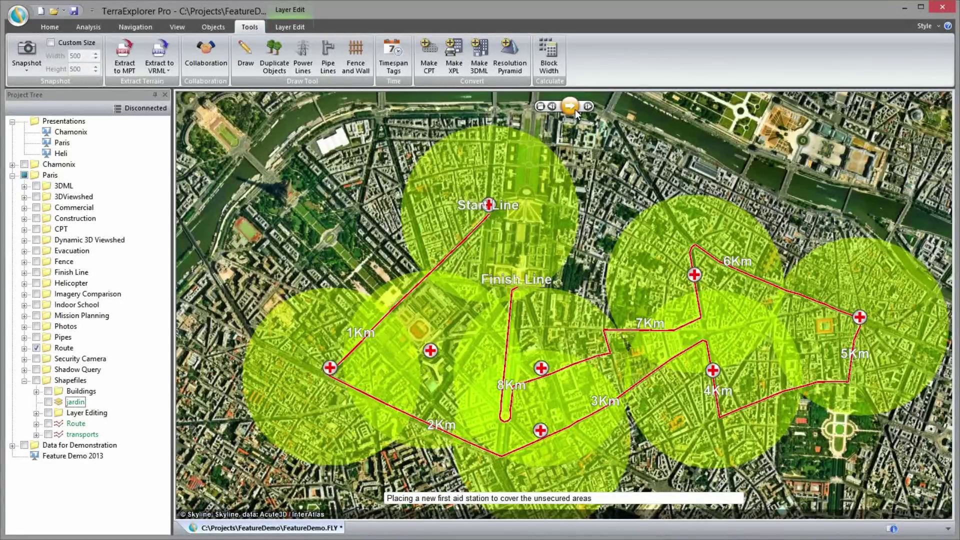
left_click(574, 112)
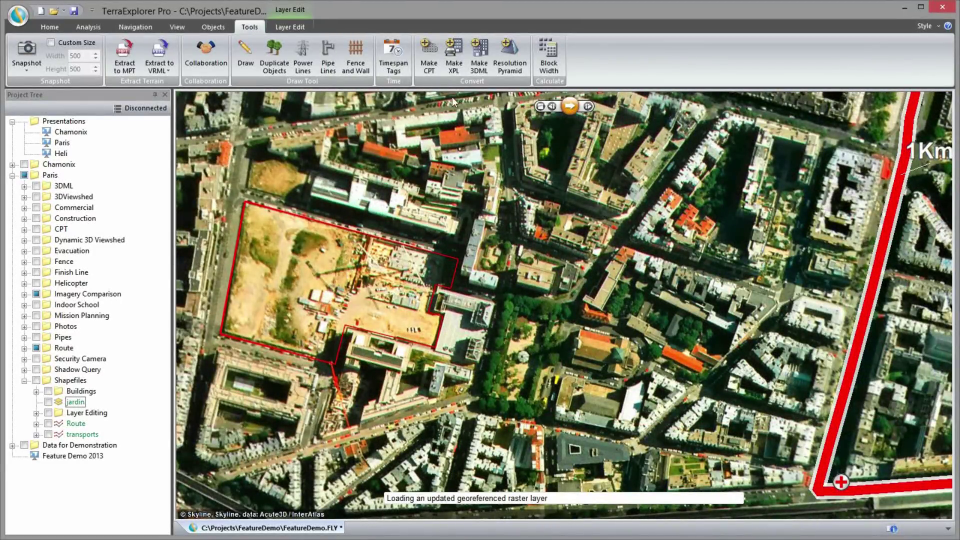
Load the newer aerial imagery raster layer of the construction site.
left_click(53, 27)
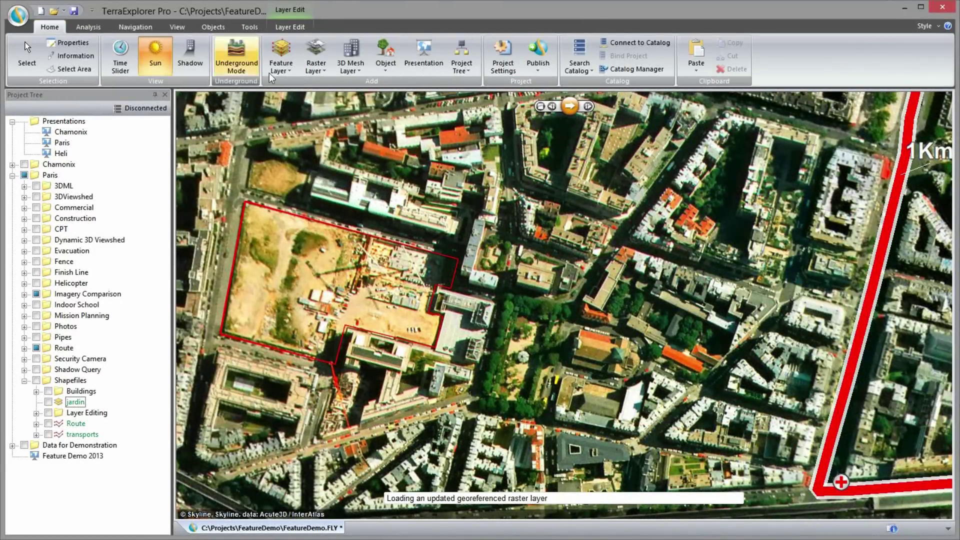
left_click(320, 71)
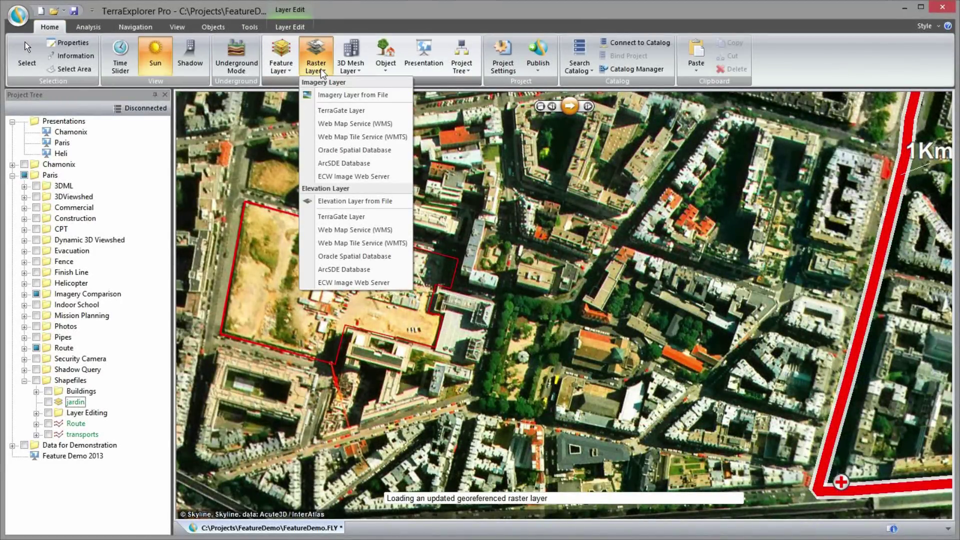
left_click(323, 74)
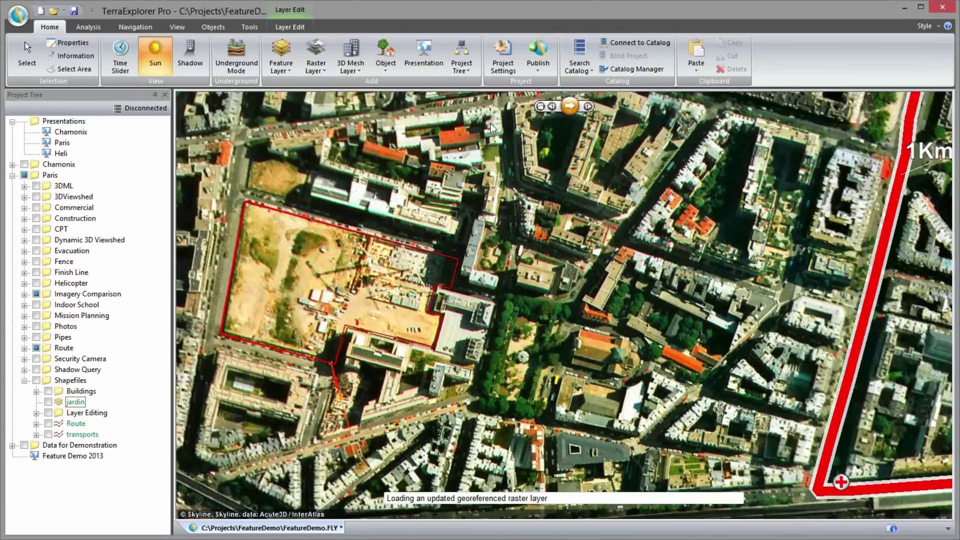
left_click(572, 112)
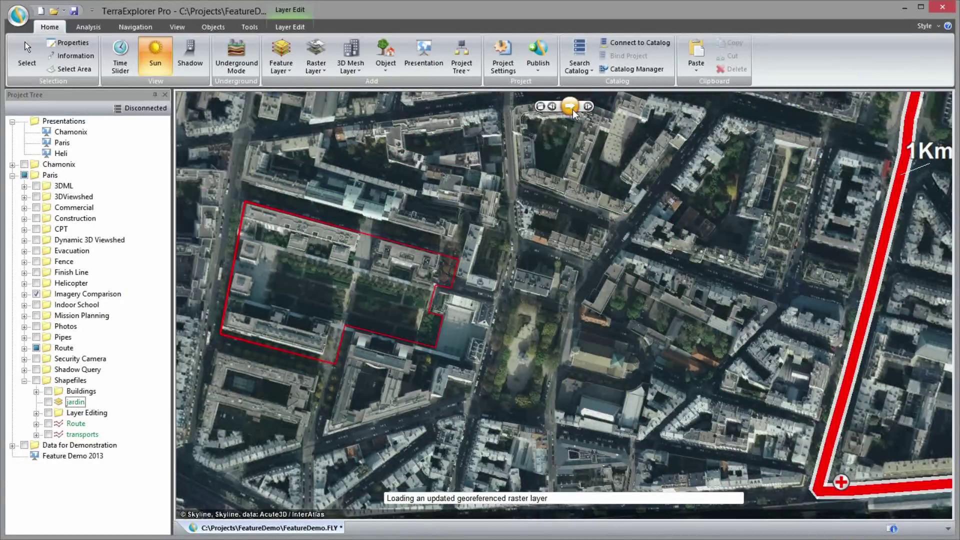
Compare new and old imagery with the comparison slider, then turn on the Buildings rooftop layer.
left_click(93, 28)
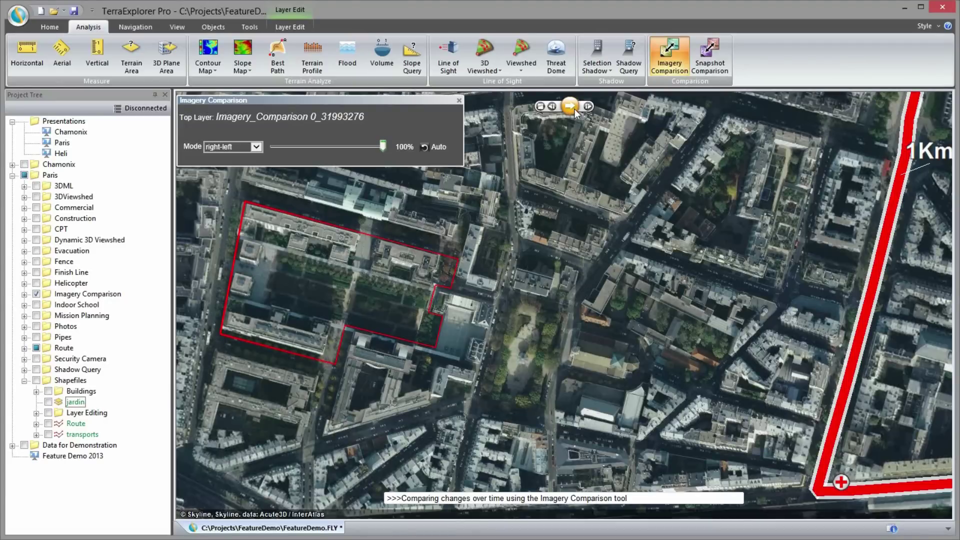
left_click_drag(383, 145, 300, 152)
left_click(459, 100)
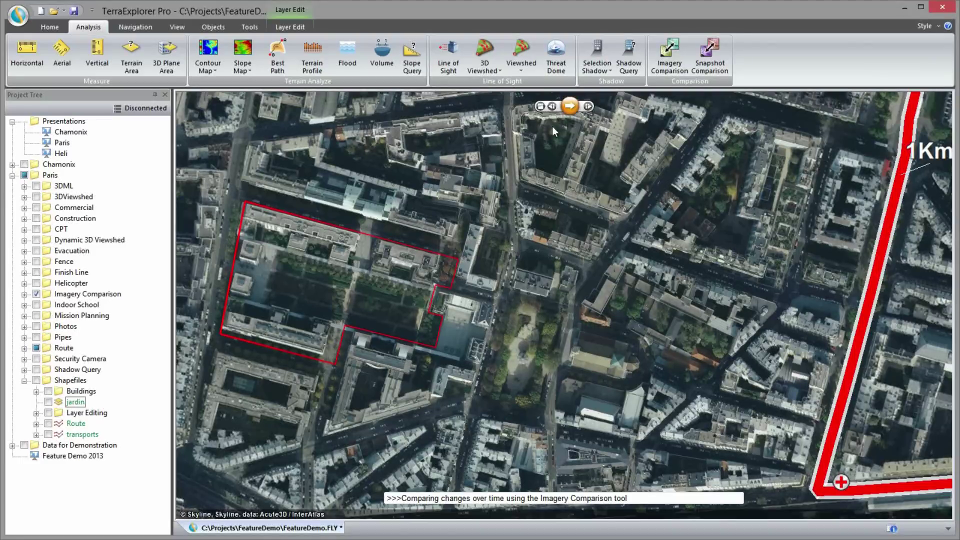
left_click(570, 106)
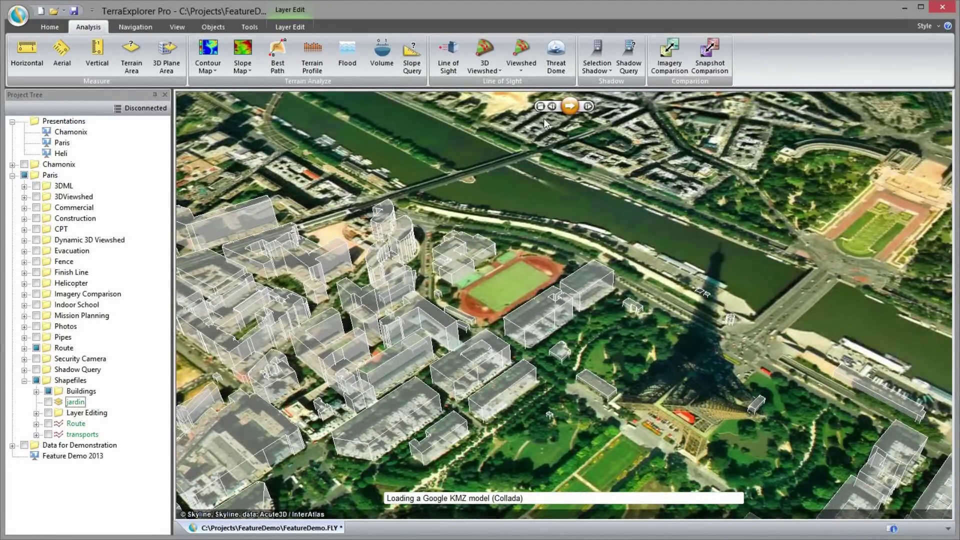
Load a 3D Eiffel Tower model beside the river.
left_click(224, 31)
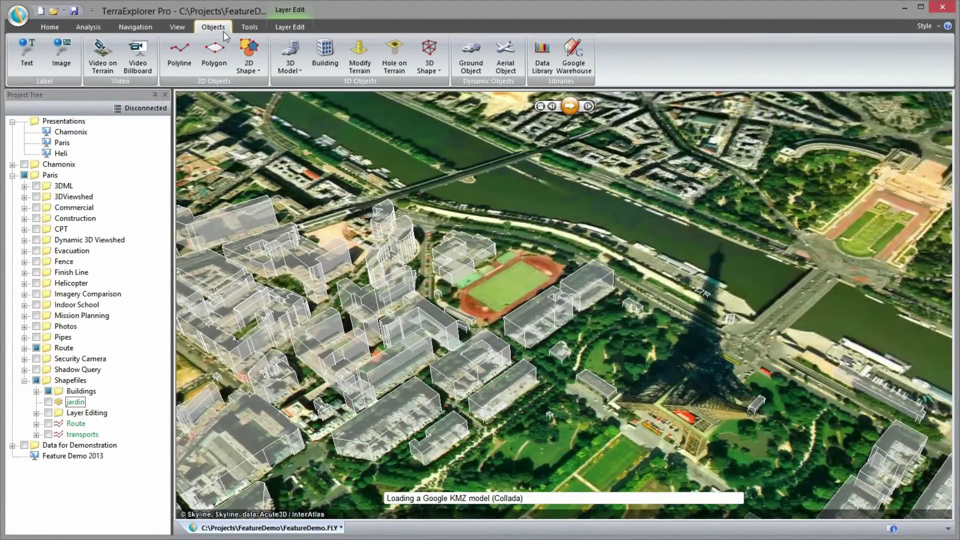
left_click(290, 65)
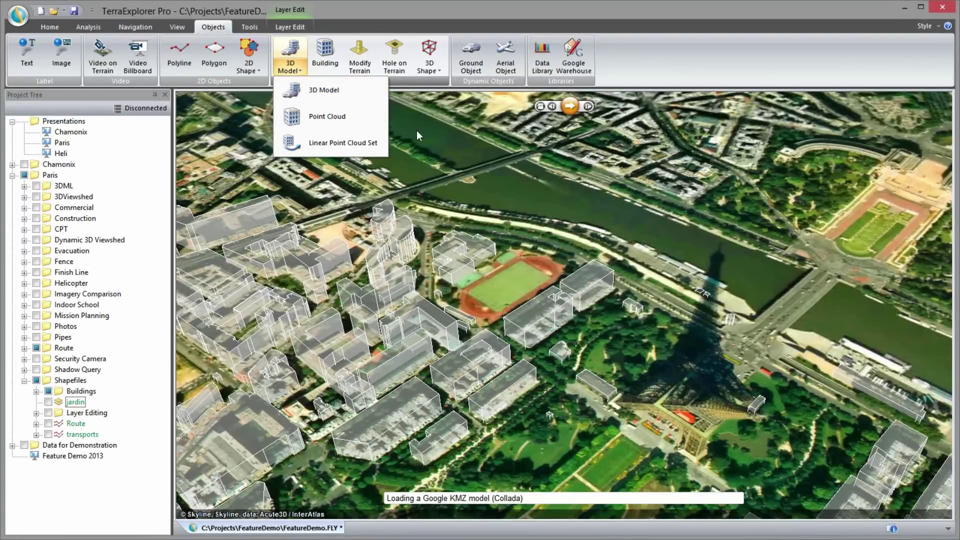
left_click(452, 134)
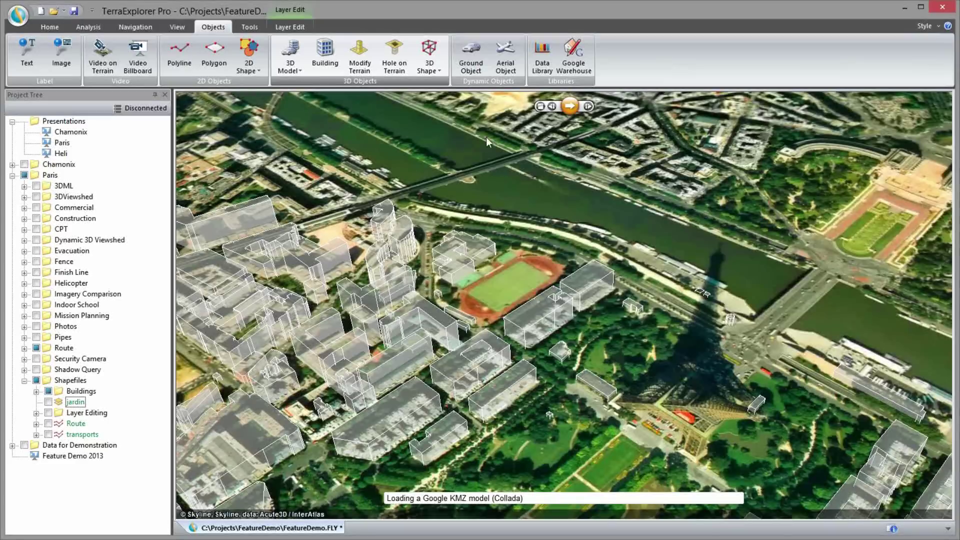
Step the NewBuilding construction progress with the time slider on the sports field.
left_click(570, 106)
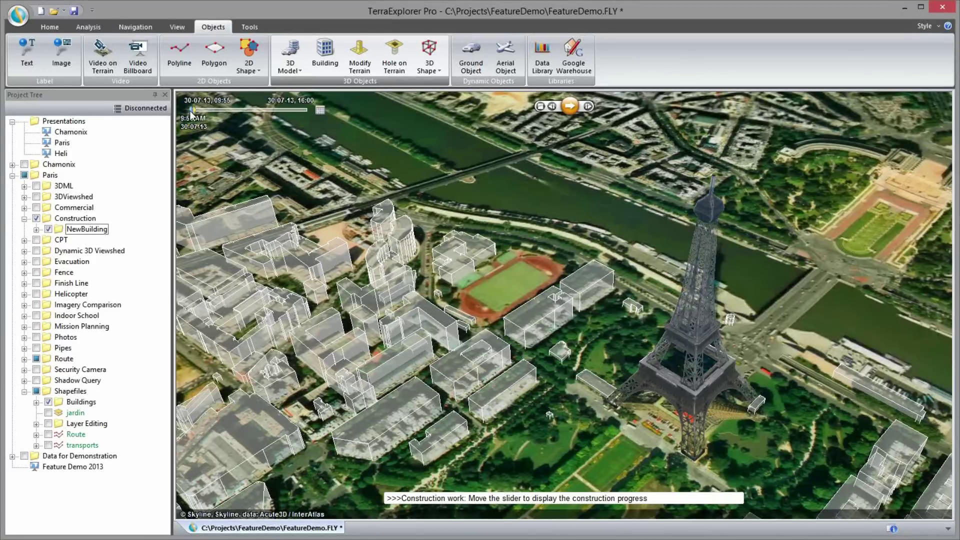
mouse_move(191, 109)
left_mouse_down()
mouse_move(305, 122)
mouse_move(191, 125)
left_mouse_up()
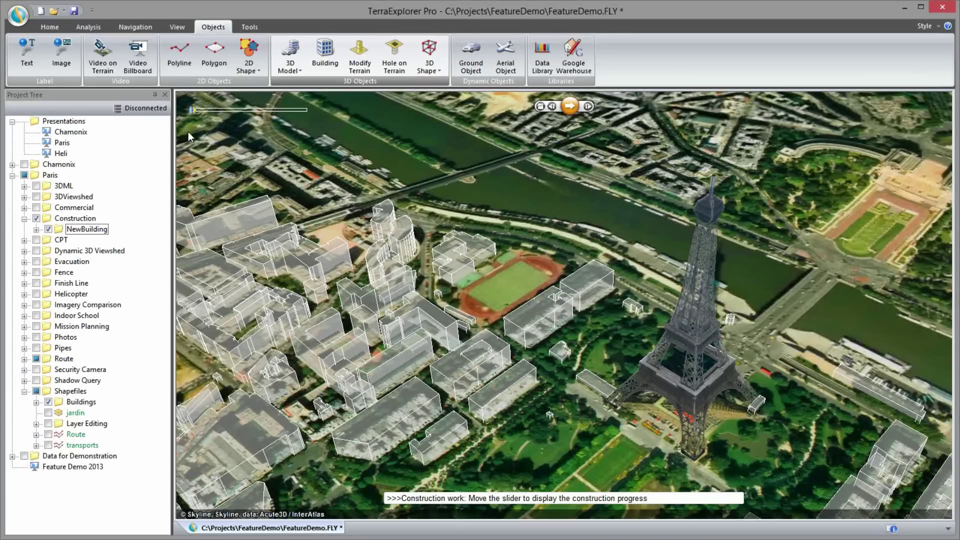
left_click(570, 107)
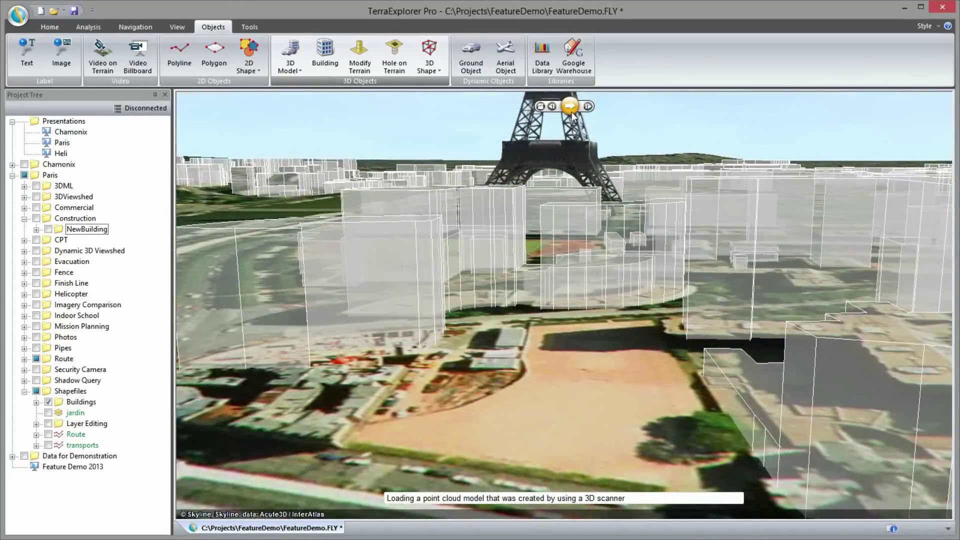
Load the scanned point-cloud building, then advance to the oblique aerial photos over the palace.
left_click(304, 73)
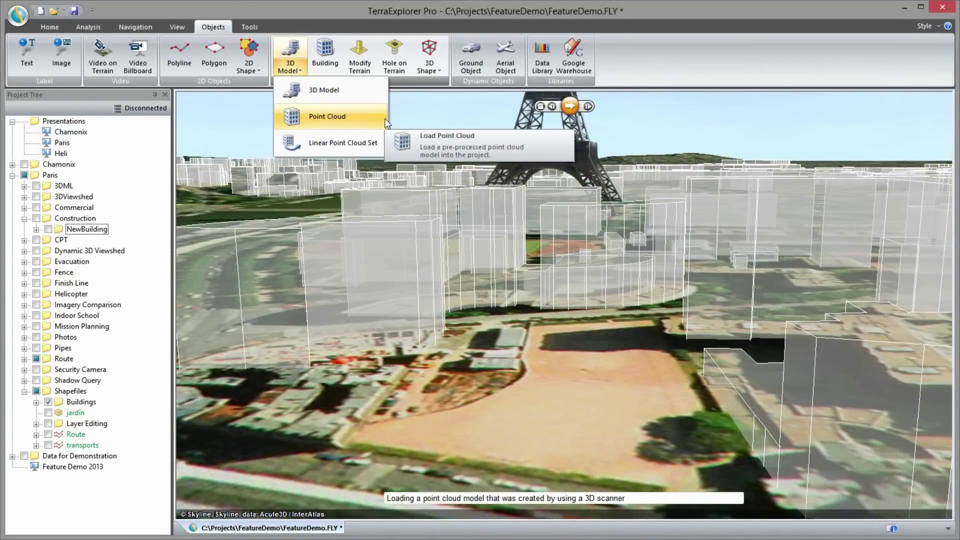
left_click(406, 116)
left_click(572, 110)
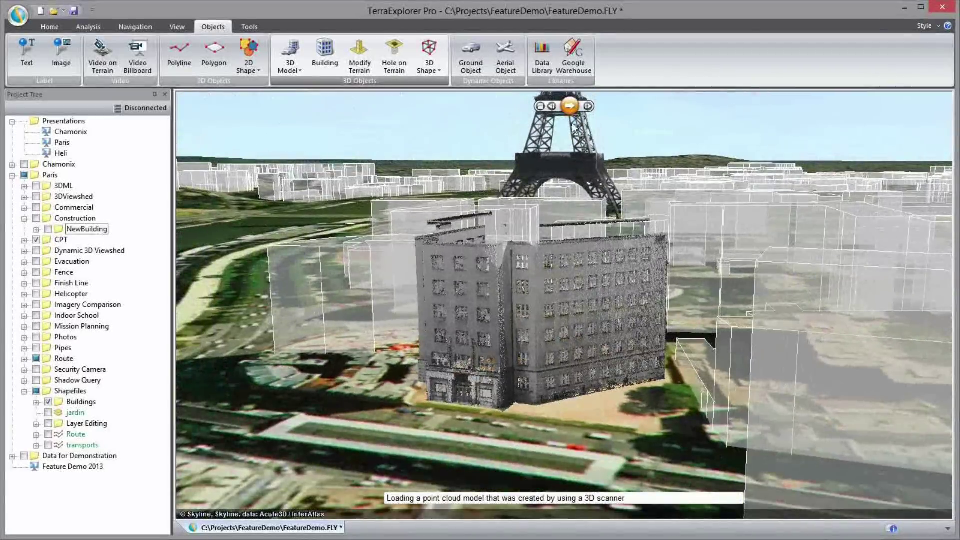
left_click(570, 107)
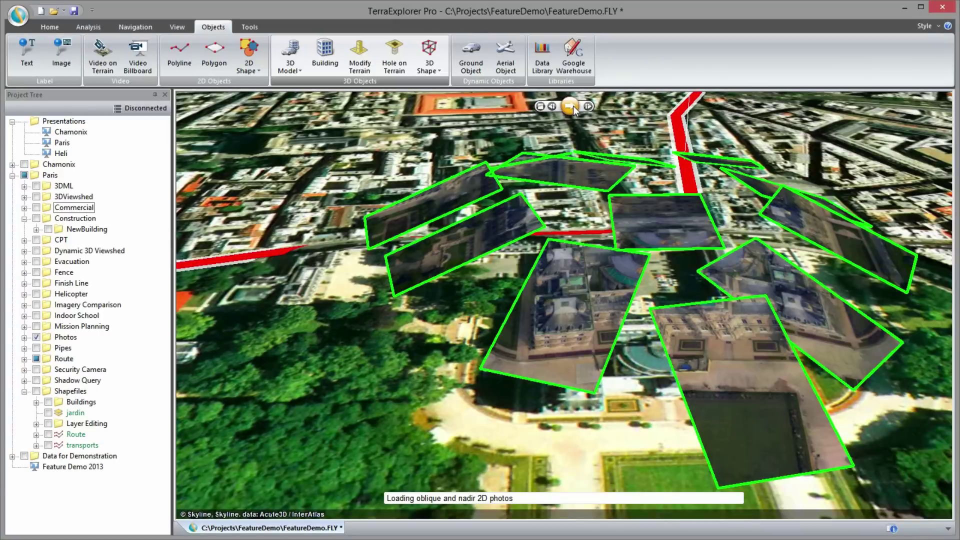
Fly the PhotoMesh Paris mesh past the race route and Invalides dome to UNESCO.
left_click(57, 29)
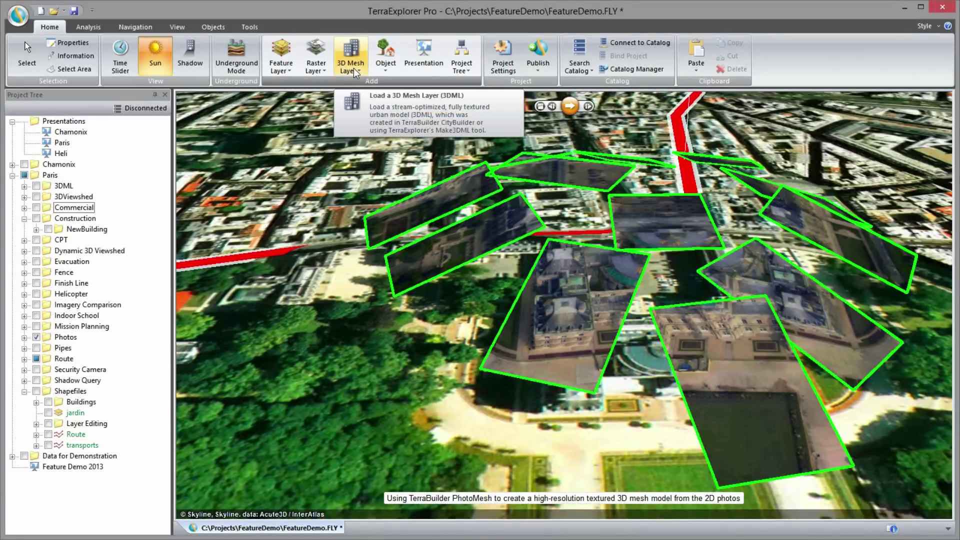
left_click(573, 112)
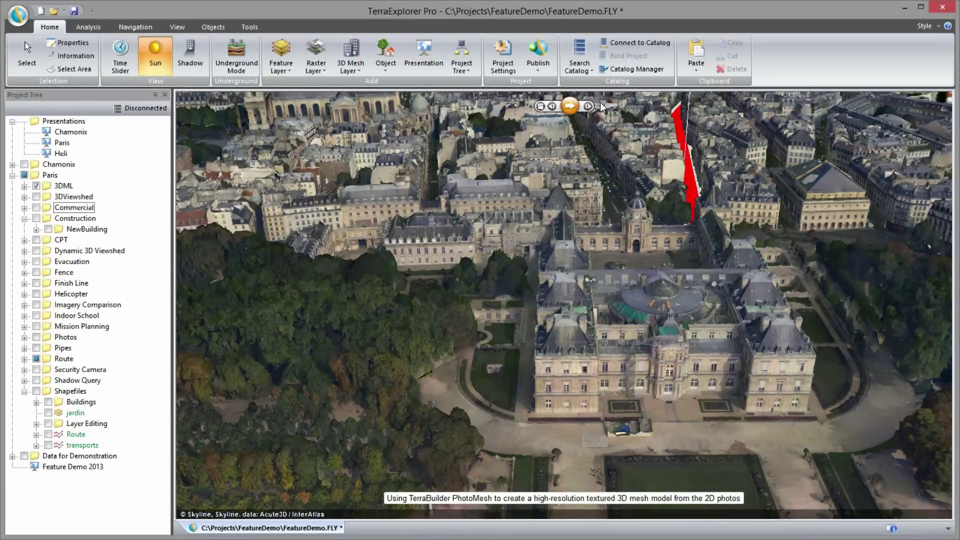
left_click(570, 107)
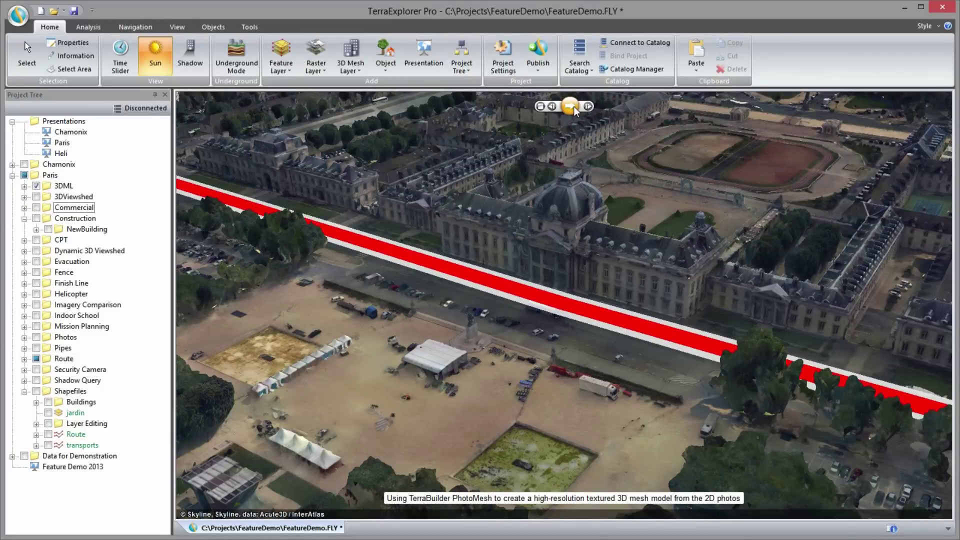
left_click(570, 106)
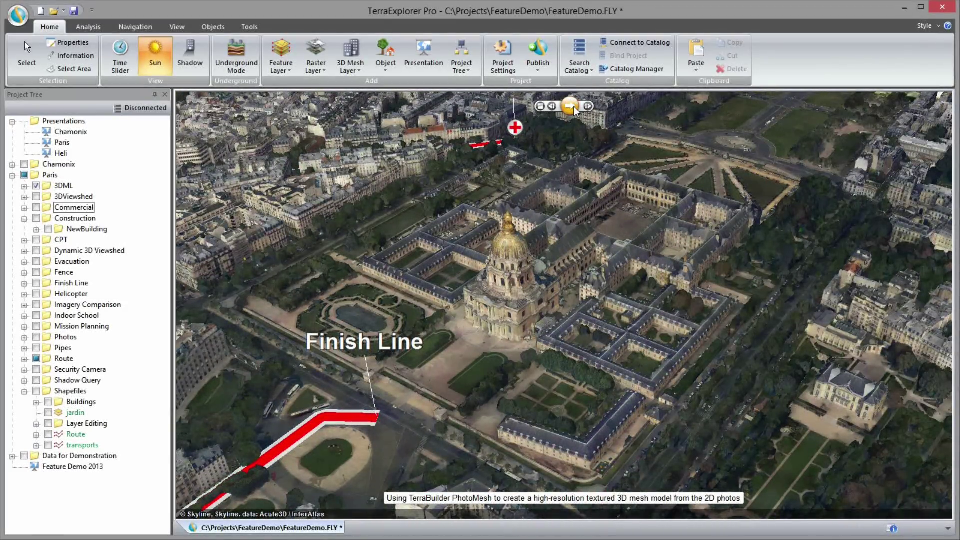
left_click(571, 106)
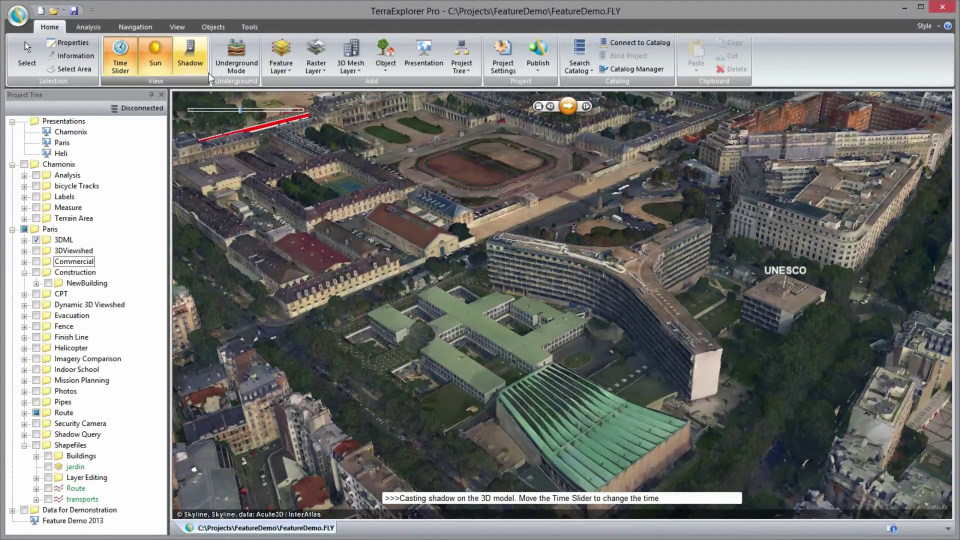
Turn on cast shadows and change the time of day from 11 AM to 3 PM.
left_click(570, 113)
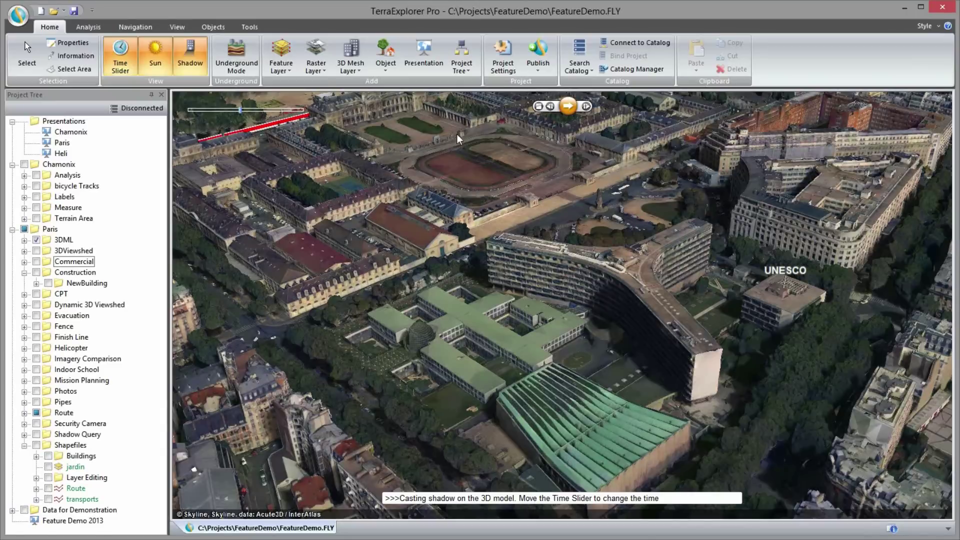
mouse_move(244, 116)
mouse_move(243, 112)
left_mouse_down()
mouse_move(269, 114)
mouse_move(237, 117)
left_mouse_up()
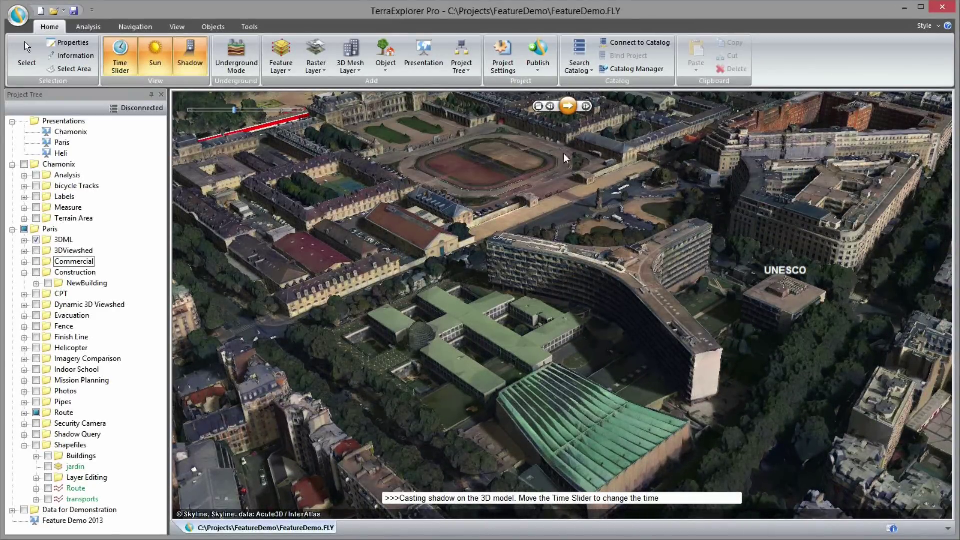
Change the UNESCO building polygon's ID from Unknown to UNESCO and close its properties.
left_click(571, 111)
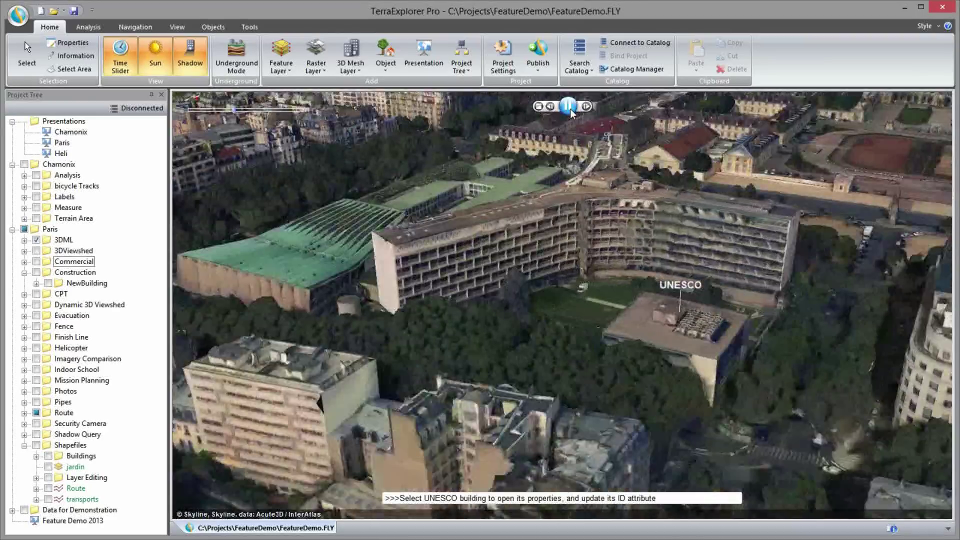
left_click(612, 295)
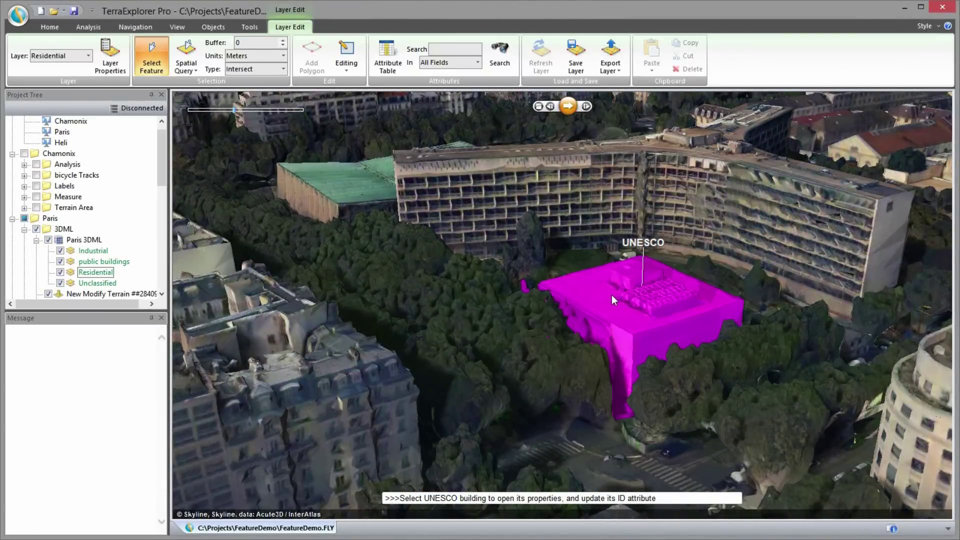
left_click(612, 296)
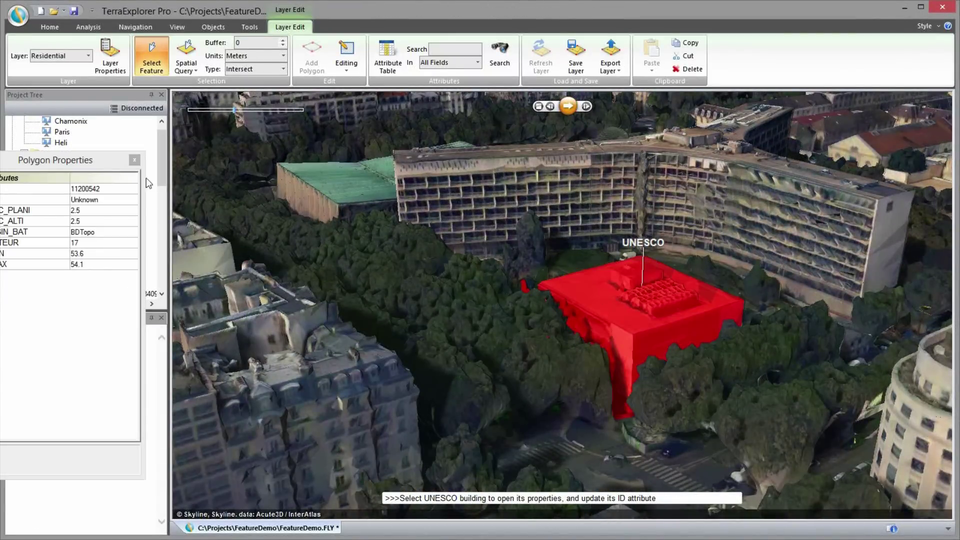
left_click_drag(114, 158, 422, 161)
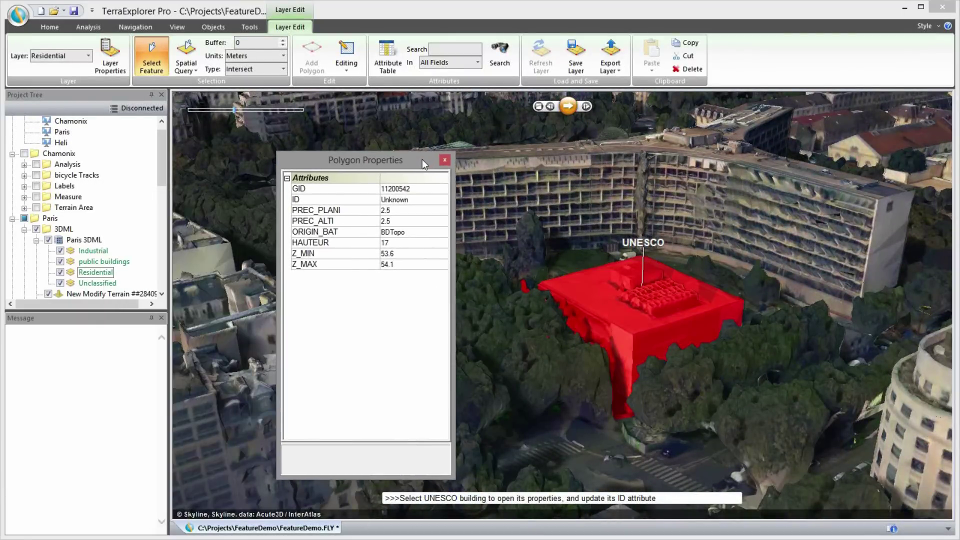
left_click(422, 200)
type("U")
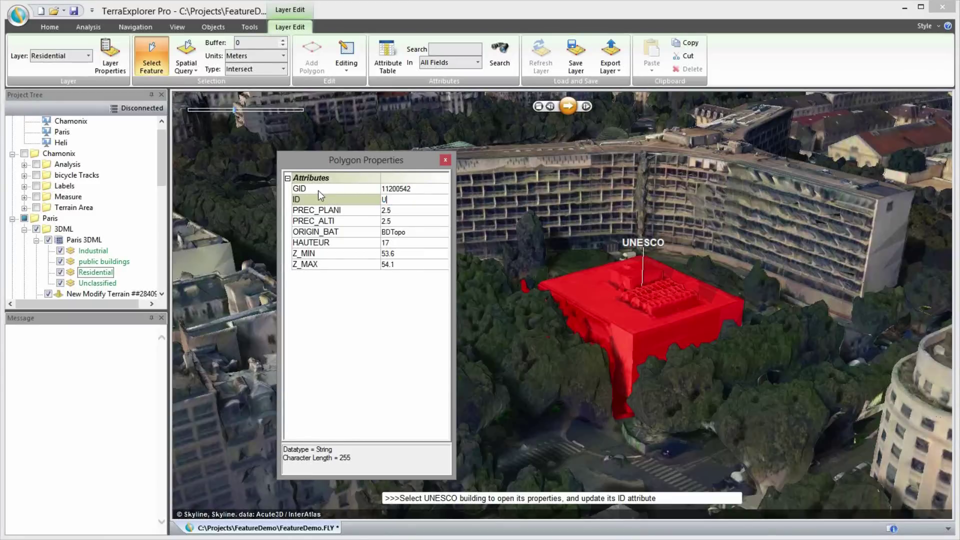
type("NESCO")
left_click(392, 176)
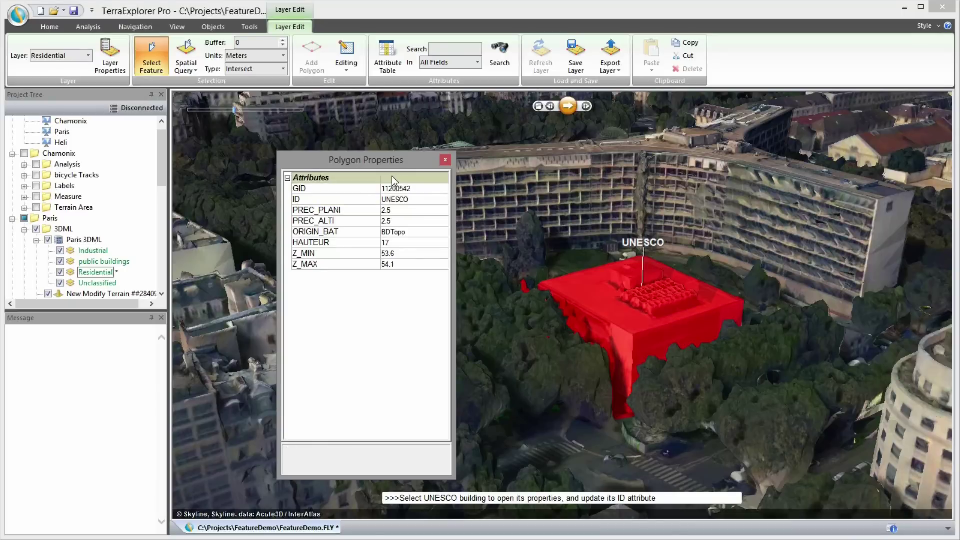
left_click(445, 160)
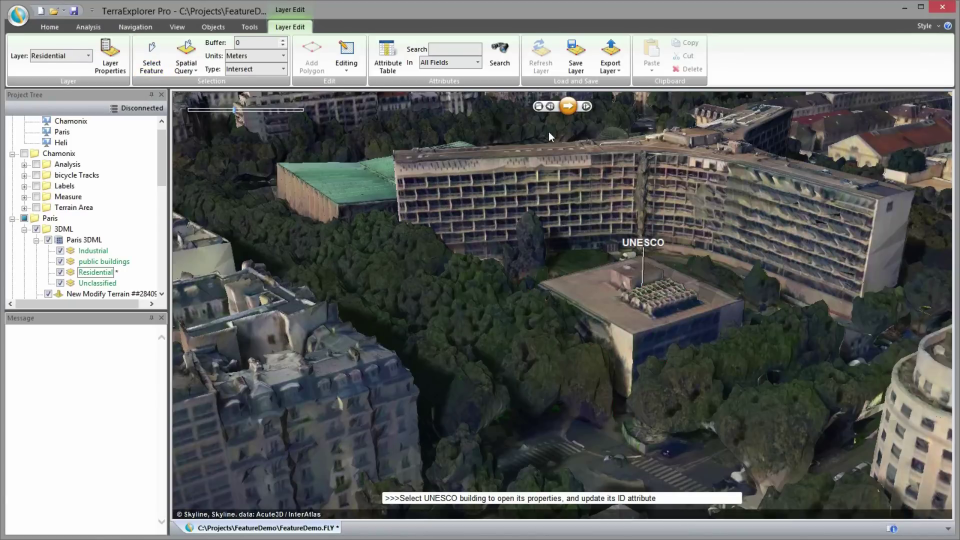
left_click(572, 112)
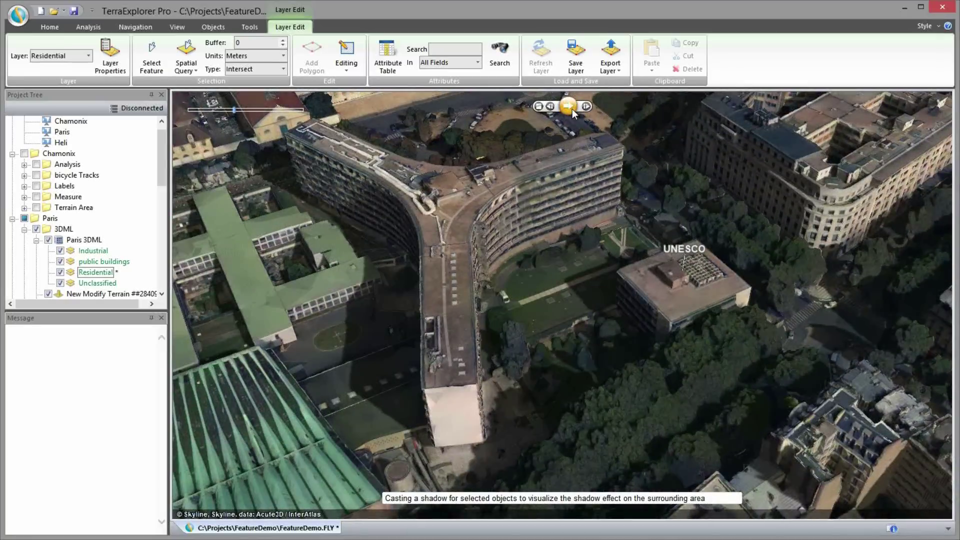
Cast the UNESCO building's selection shadow and set the sun time to 11 AM.
left_click(95, 31)
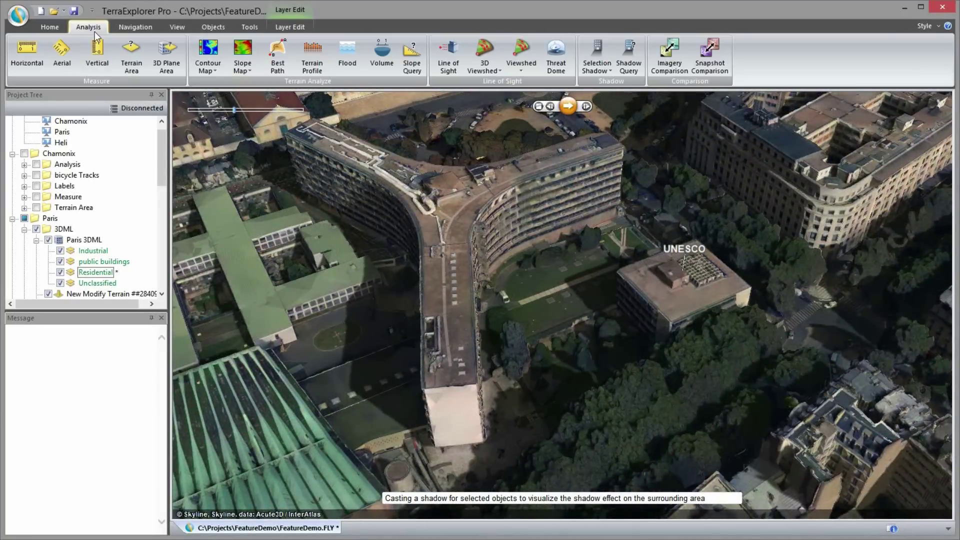
left_click(604, 70)
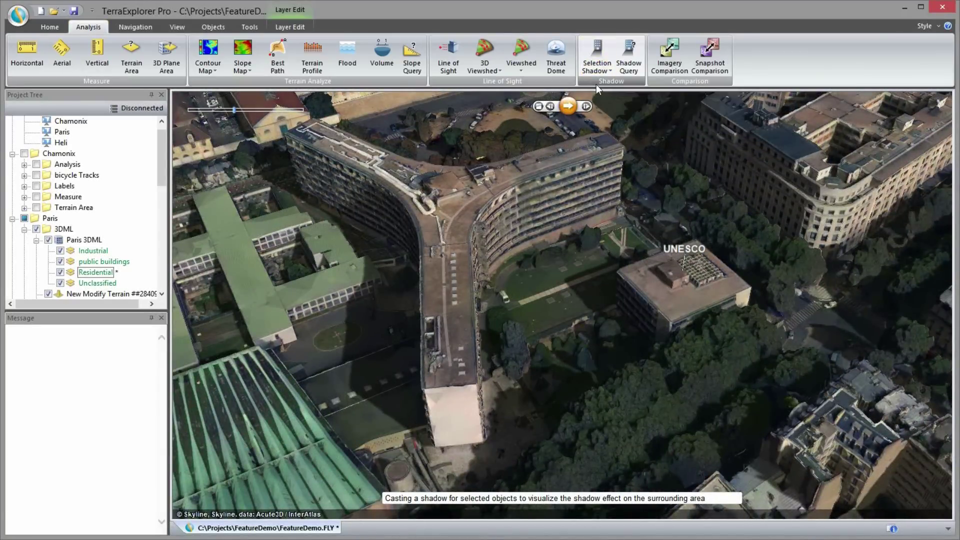
left_click(568, 106)
mouse_move(234, 110)
left_mouse_down()
mouse_move(271, 109)
mouse_move(231, 119)
left_mouse_up()
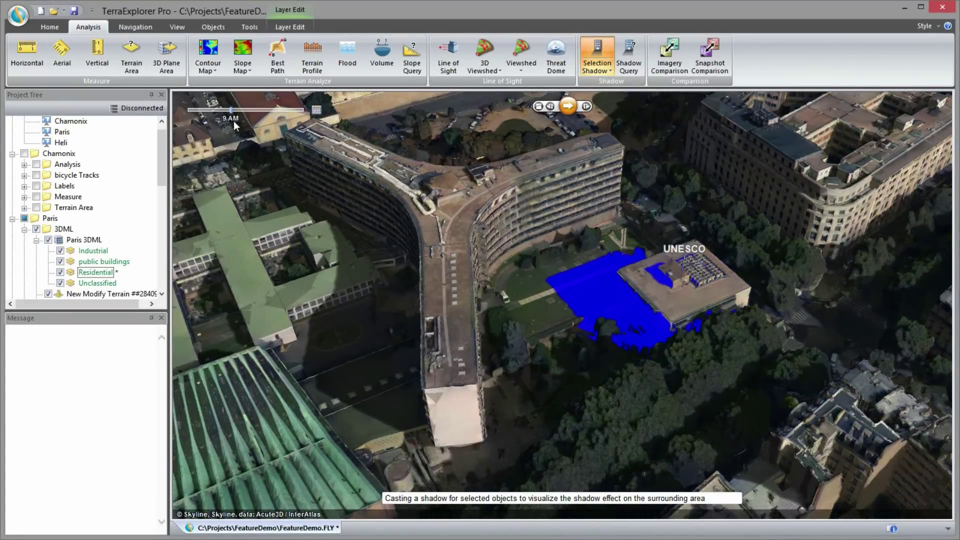
left_click(568, 109)
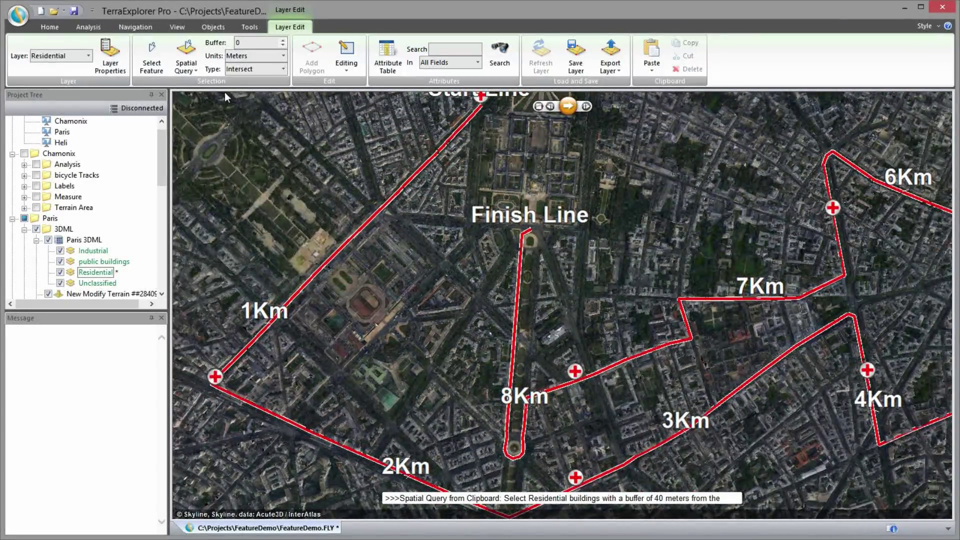
Query residential buildings within 40 m of the clipboard race route and review their attributes.
left_click(198, 70)
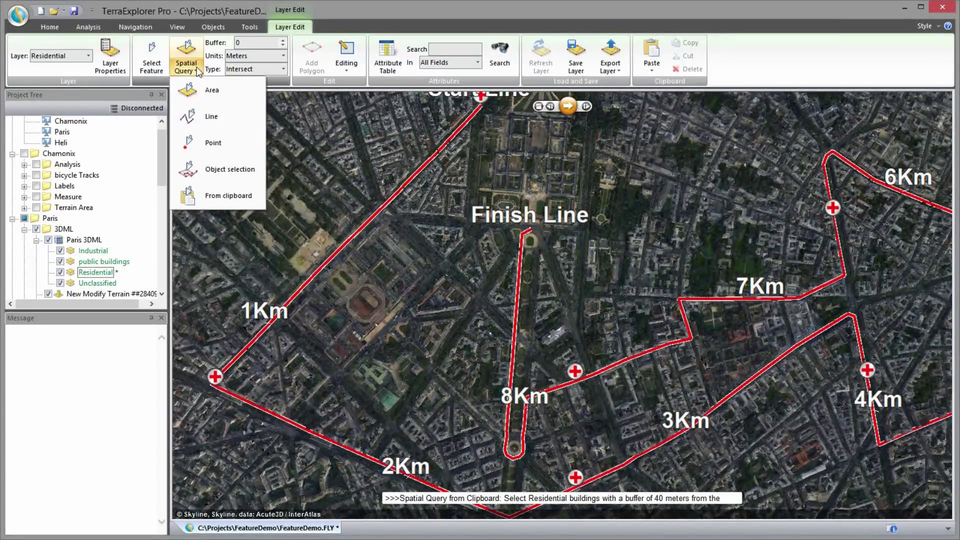
left_click(257, 195)
type("40")
key("Return")
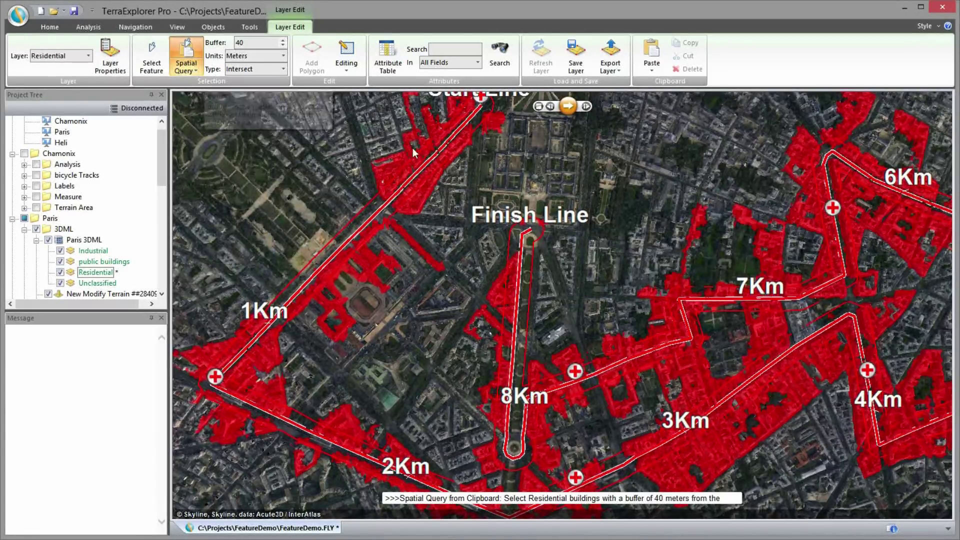
left_click(573, 113)
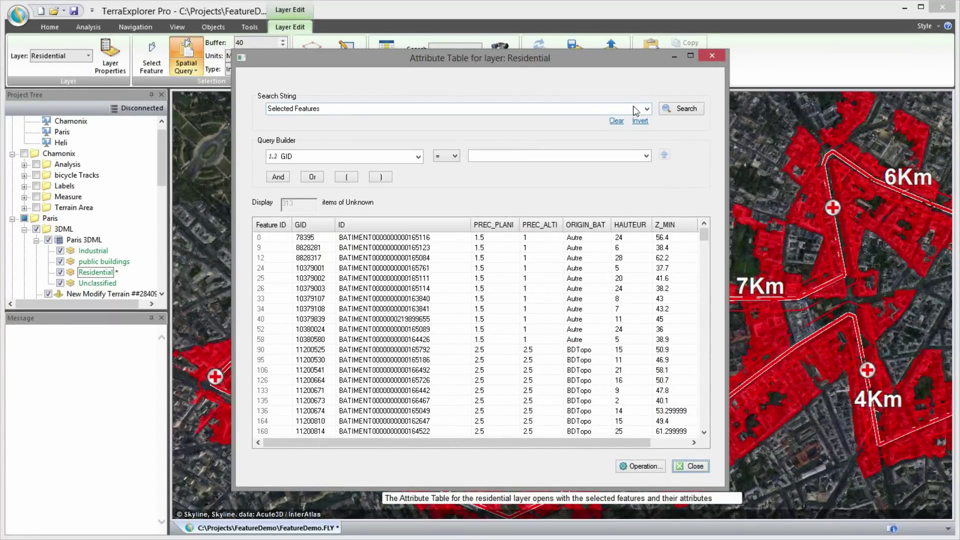
left_click(718, 57)
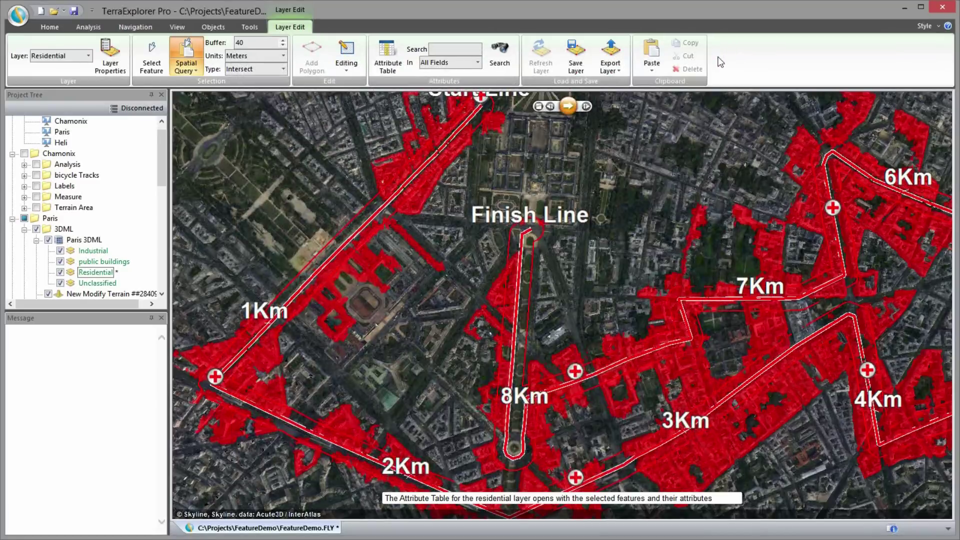
left_click(570, 107)
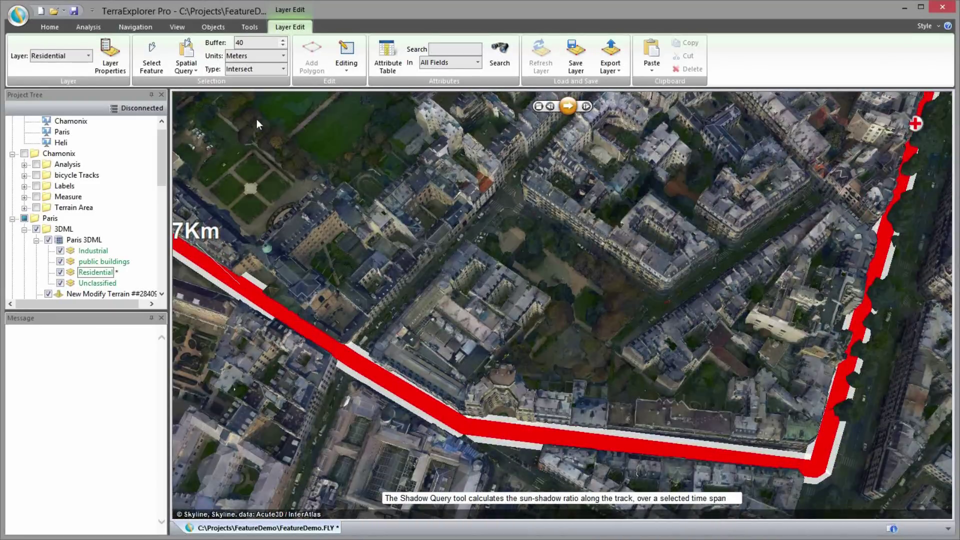
Show the Analysis tools as the presentation reaches the yellow-lined street.
left_click(102, 29)
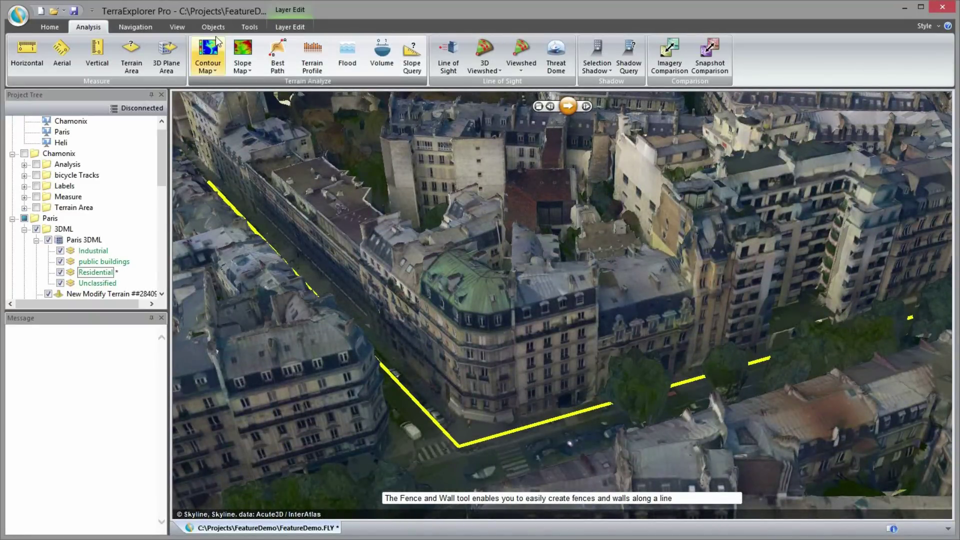
Build a fence along the street's yellow line using Fence and Wall.
left_click(251, 26)
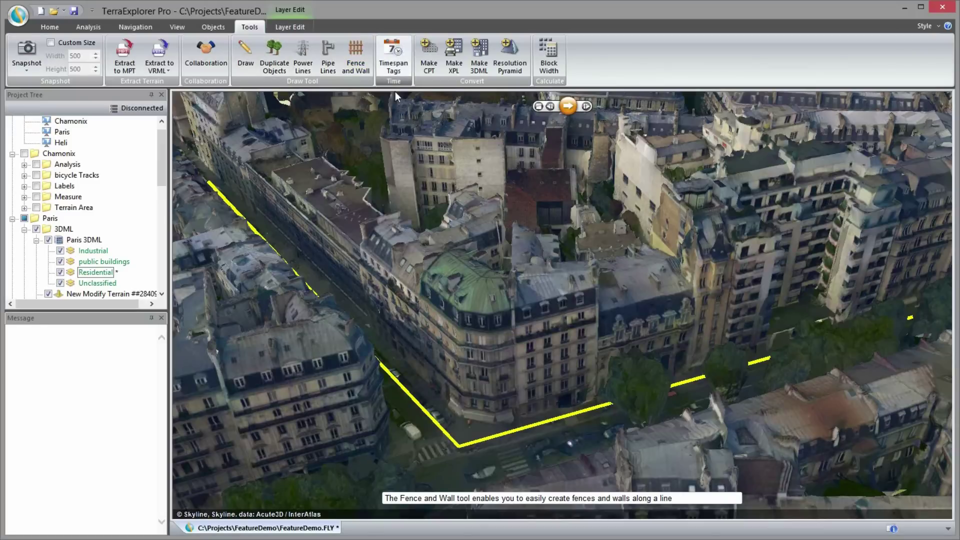
left_click(568, 106)
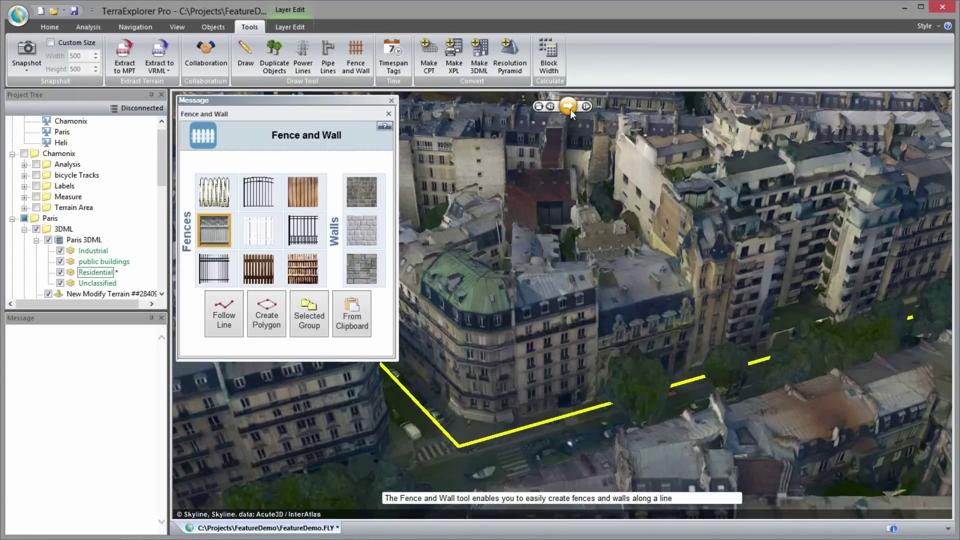
left_click(568, 106)
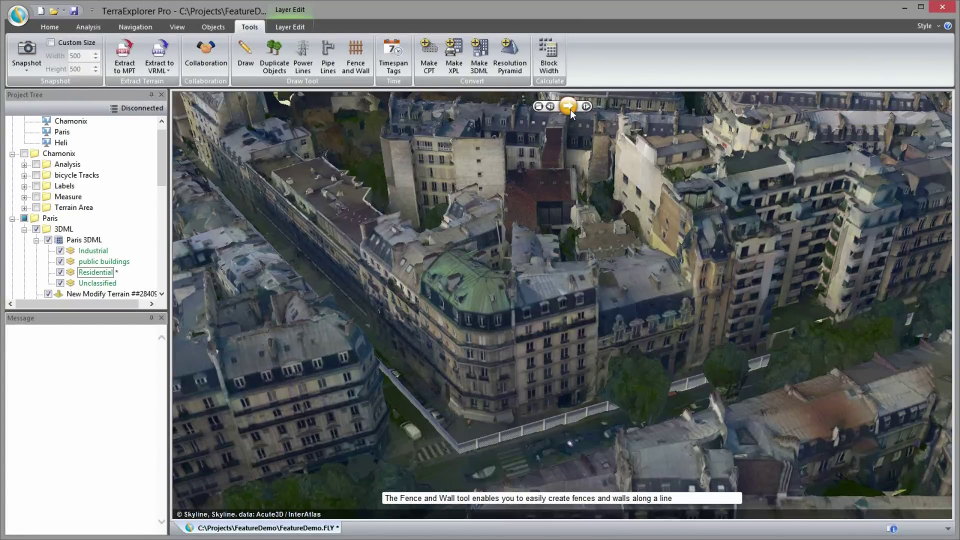
left_click(570, 108)
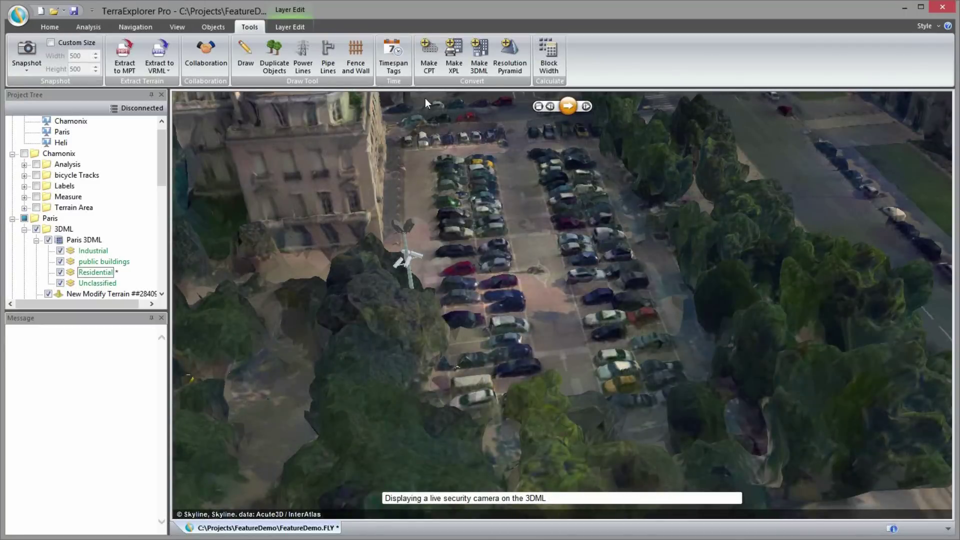
Project the live security-camera feed onto the parking lot with Video on Terrain.
left_click(226, 30)
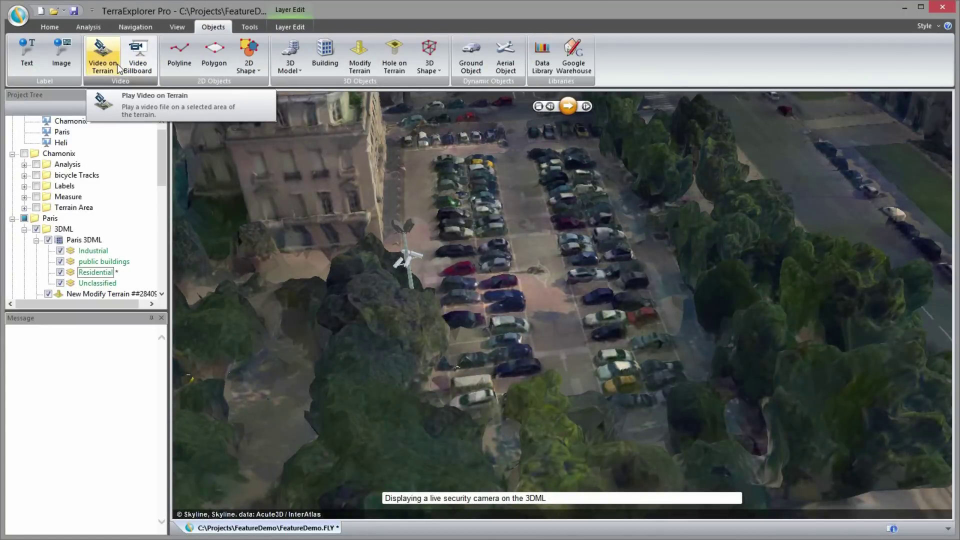
left_click(570, 110)
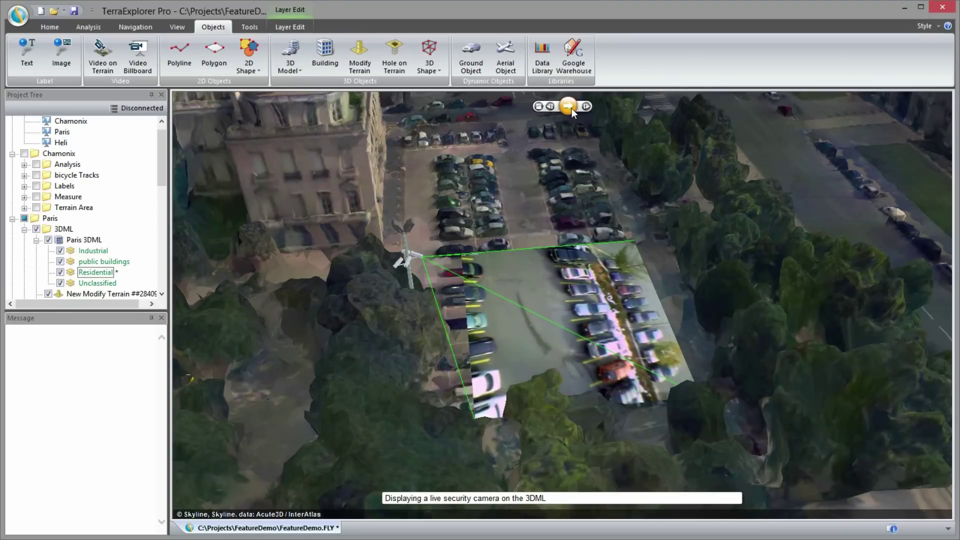
left_click(568, 107)
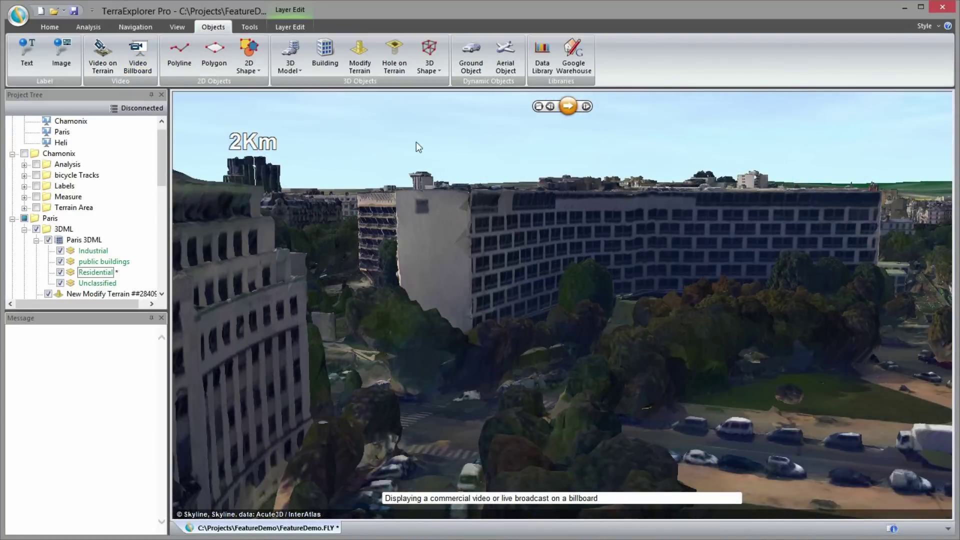
Place a news broadcast video billboard beside the building.
left_click(569, 107)
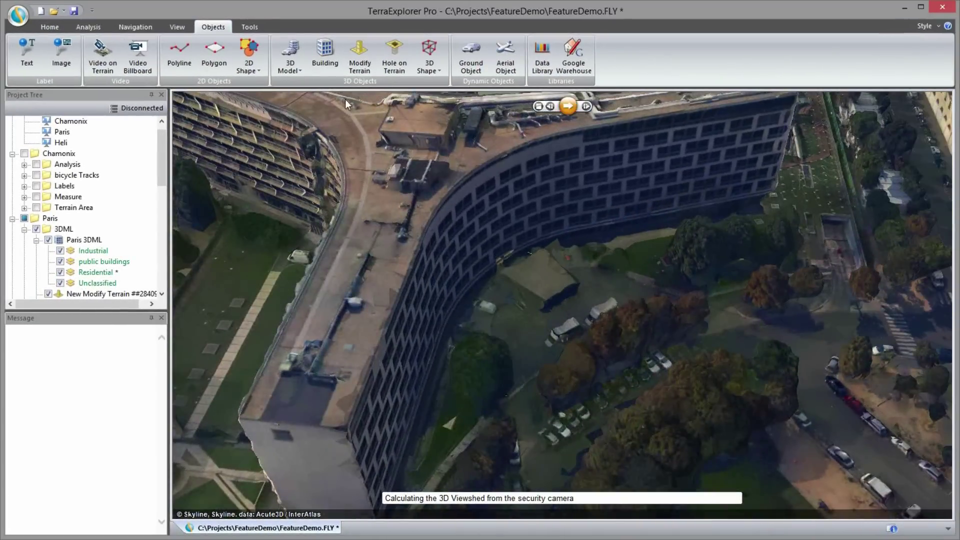
Run a 3D Viewshed analysis from the security camera position.
left_click(88, 27)
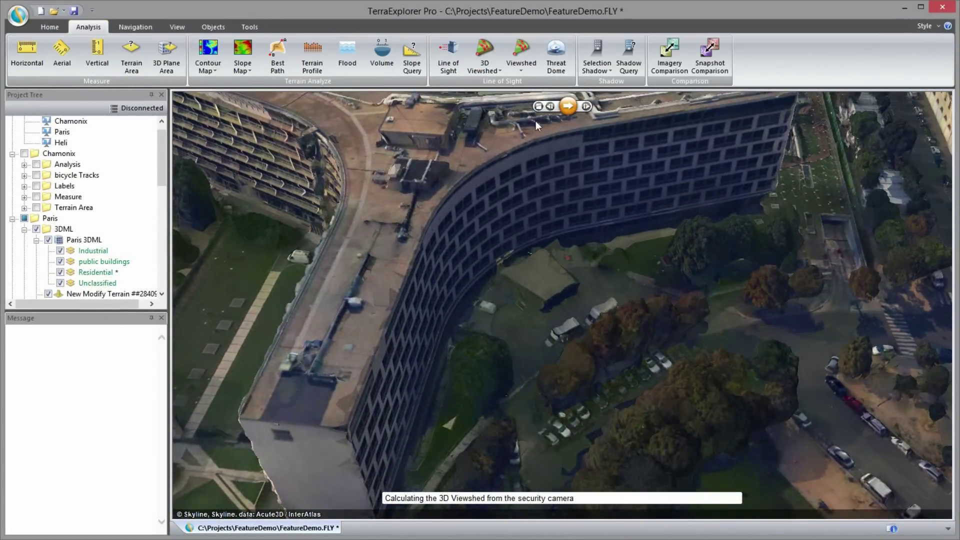
left_click(500, 71)
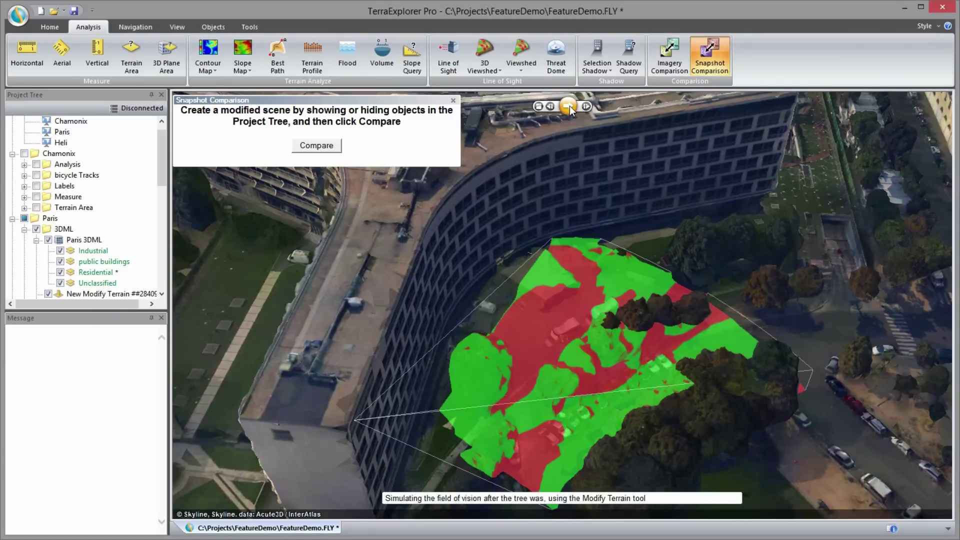
Compare the viewshed before and after tree removal in Transparency mode at about 40%.
left_click(226, 23)
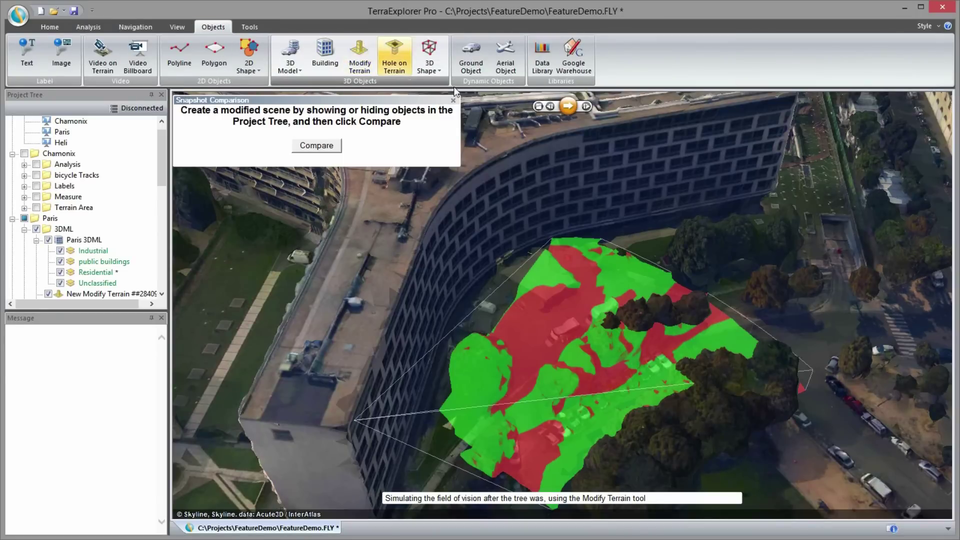
left_click(569, 110)
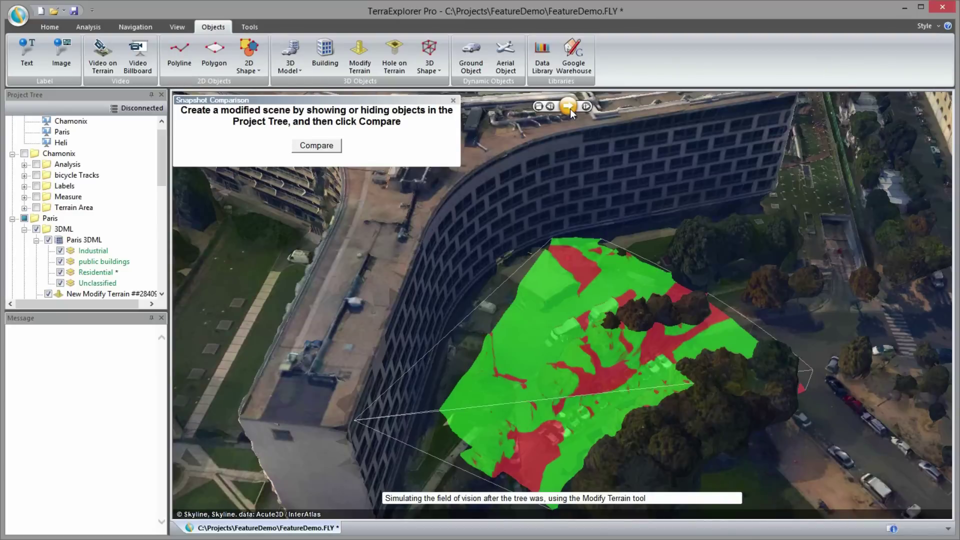
left_click(335, 145)
left_click_drag(500, 107, 457, 52)
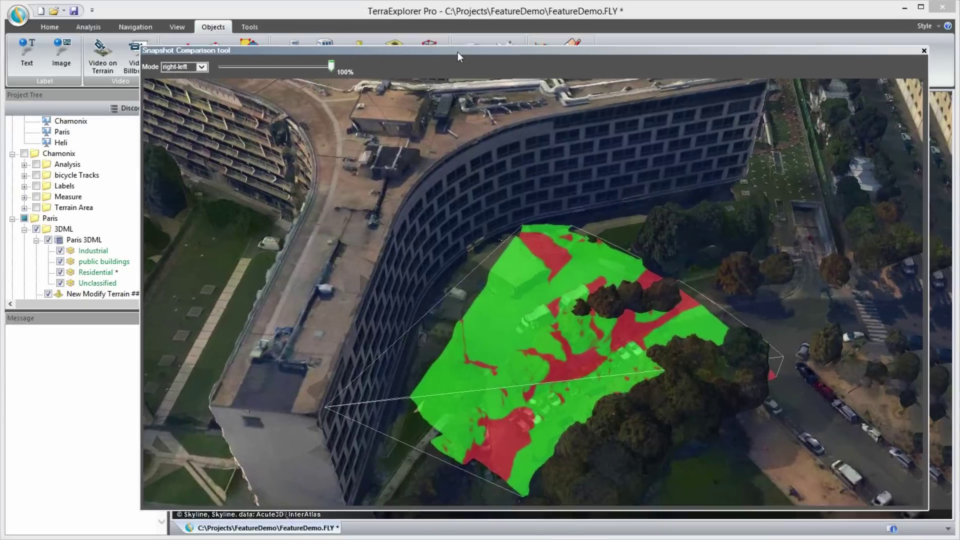
left_click(202, 68)
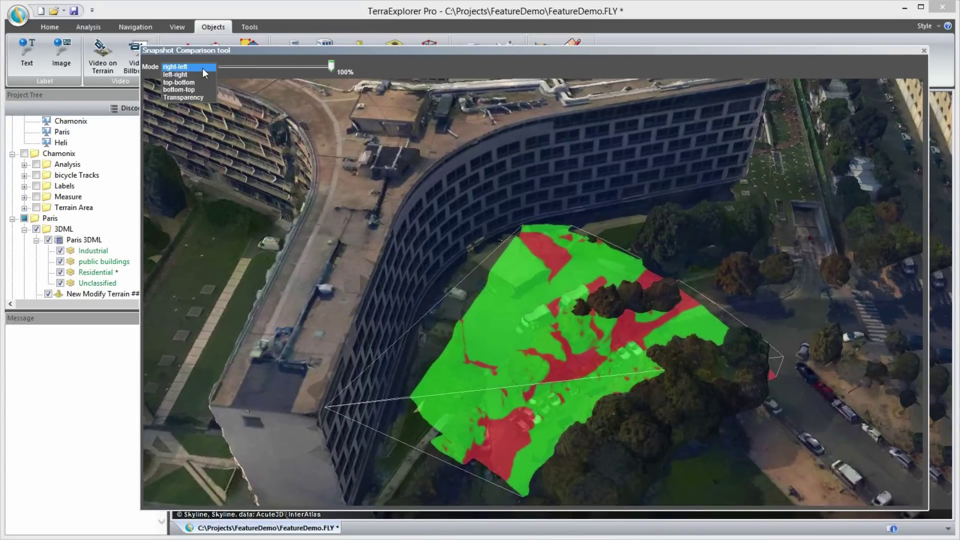
left_click(212, 97)
mouse_move(334, 66)
left_mouse_down()
mouse_move(213, 77)
mouse_move(344, 85)
left_mouse_up()
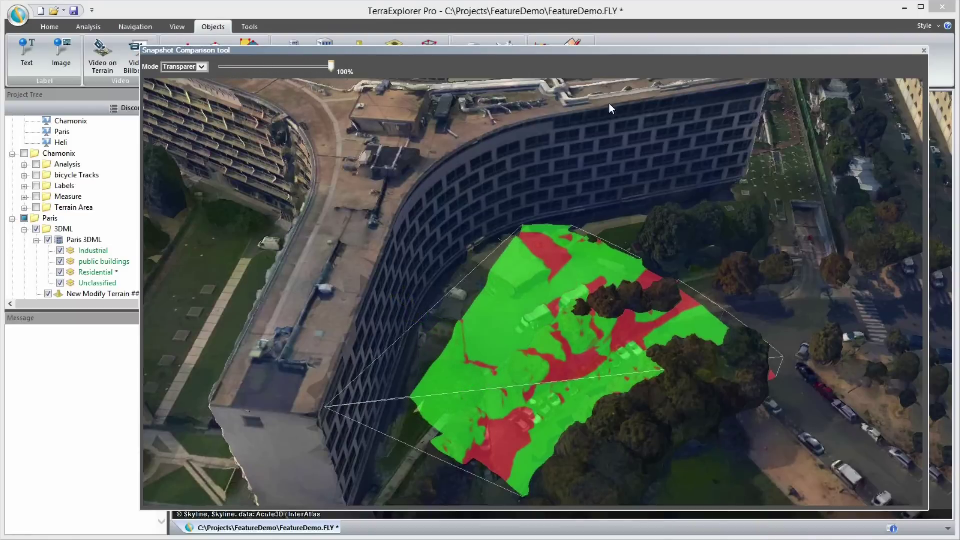
left_click(924, 51)
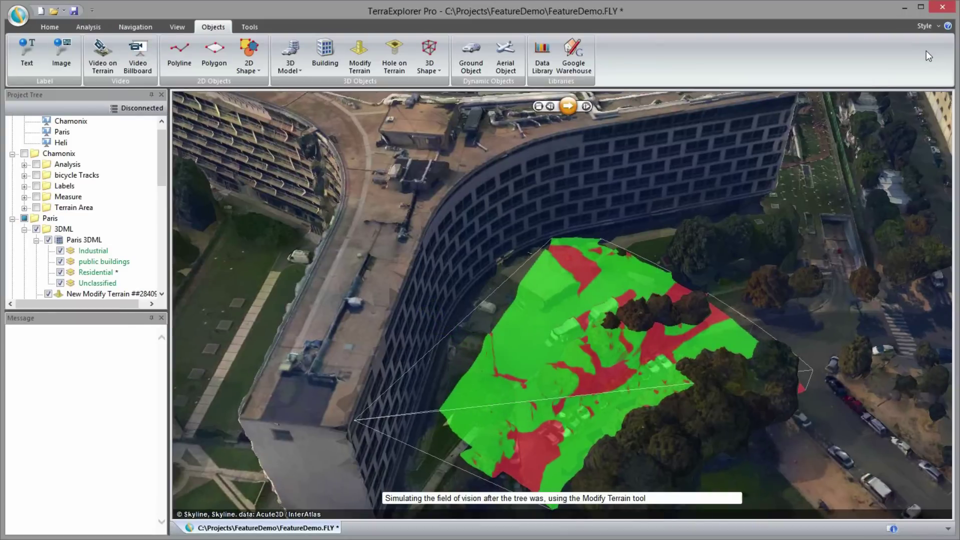
Run a multi-camera Viewshed Query, then let the tour advance to the red street polyline scene.
left_click(568, 107)
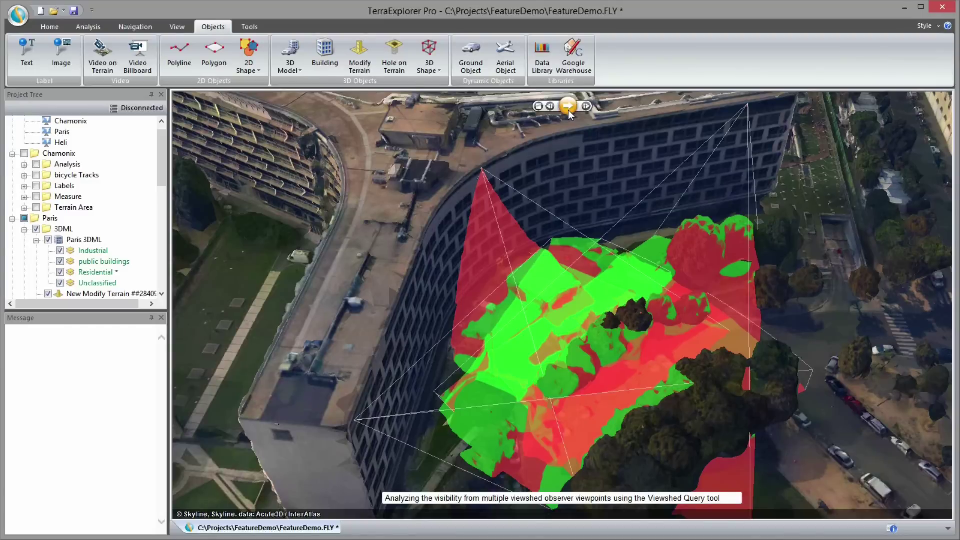
left_click(89, 27)
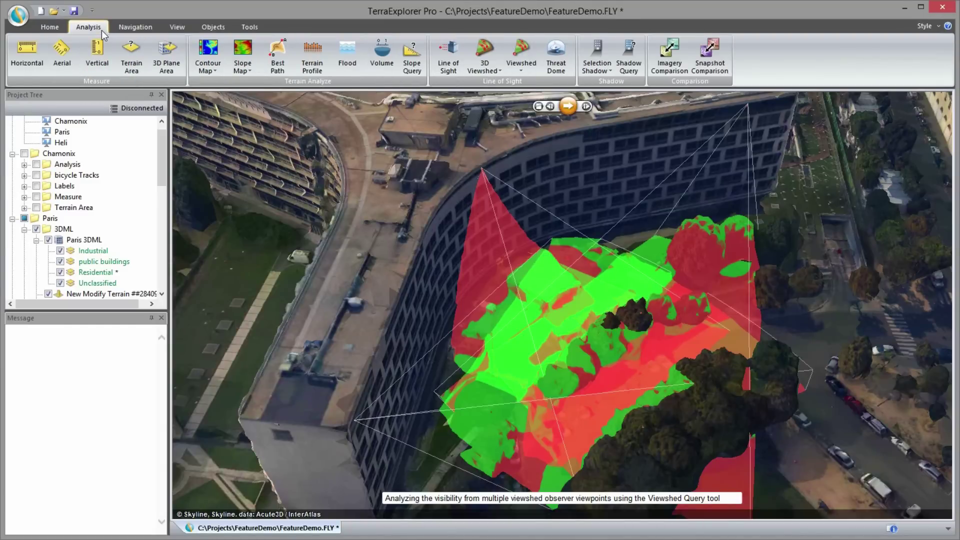
left_click(495, 71)
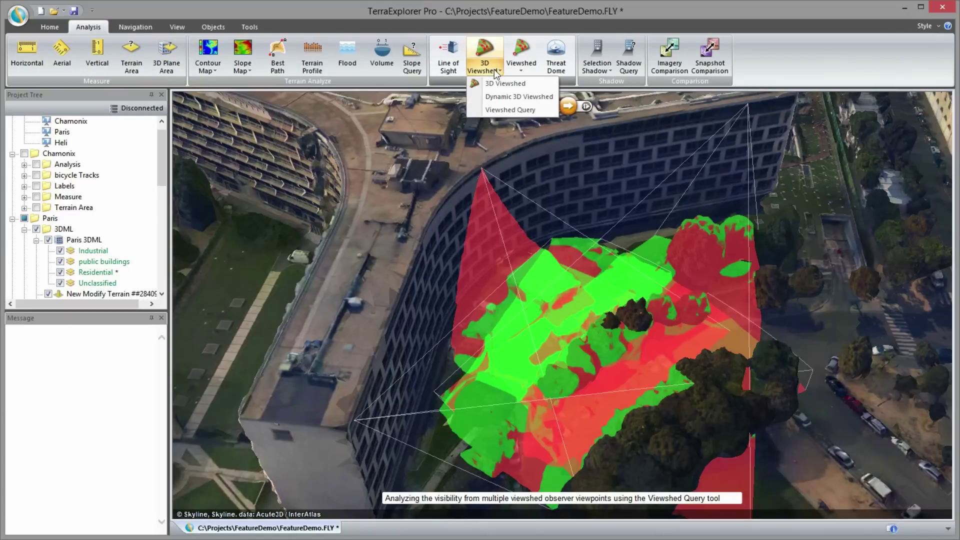
left_click(539, 110)
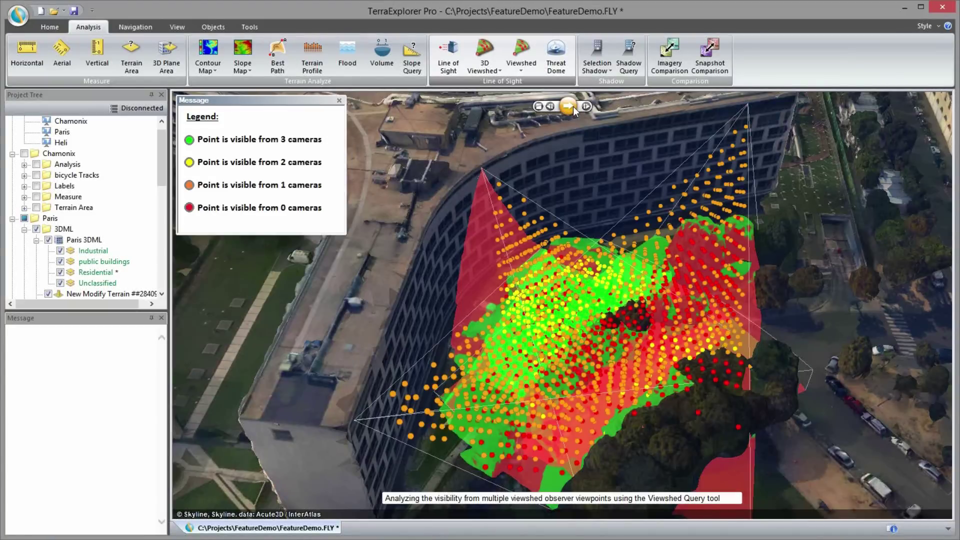
left_click(573, 110)
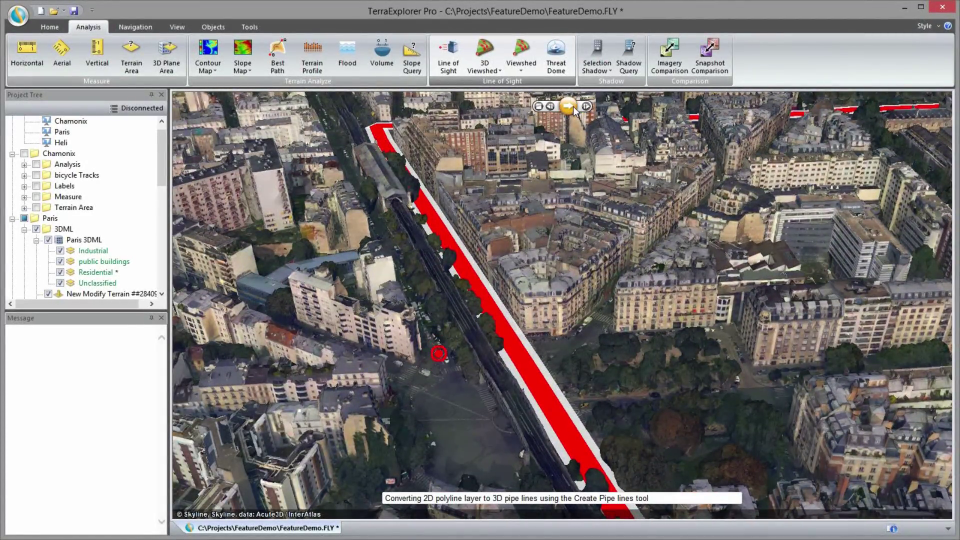
left_click(573, 110)
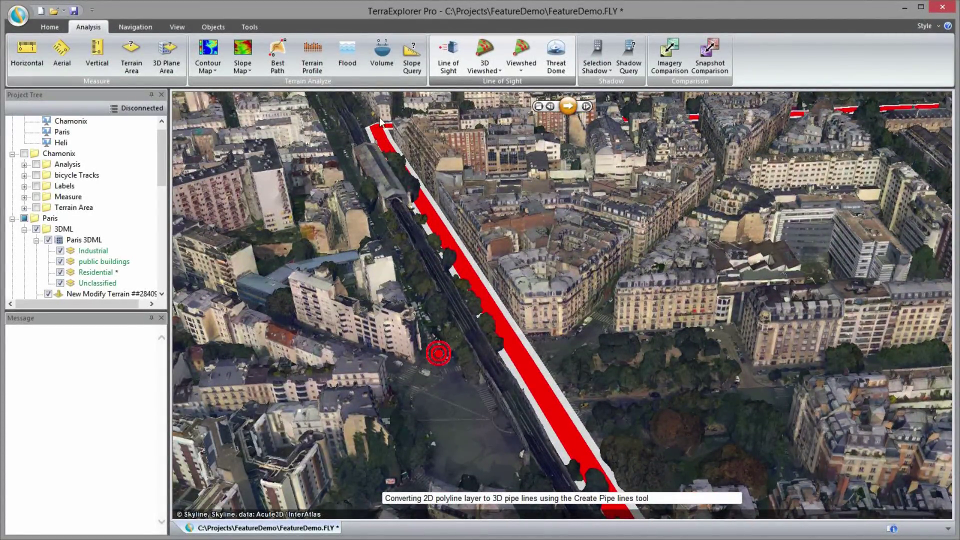
Convert the street polyline into 3D pipe lines and enable Underground Mode to reveal the gas pipes.
left_click(254, 29)
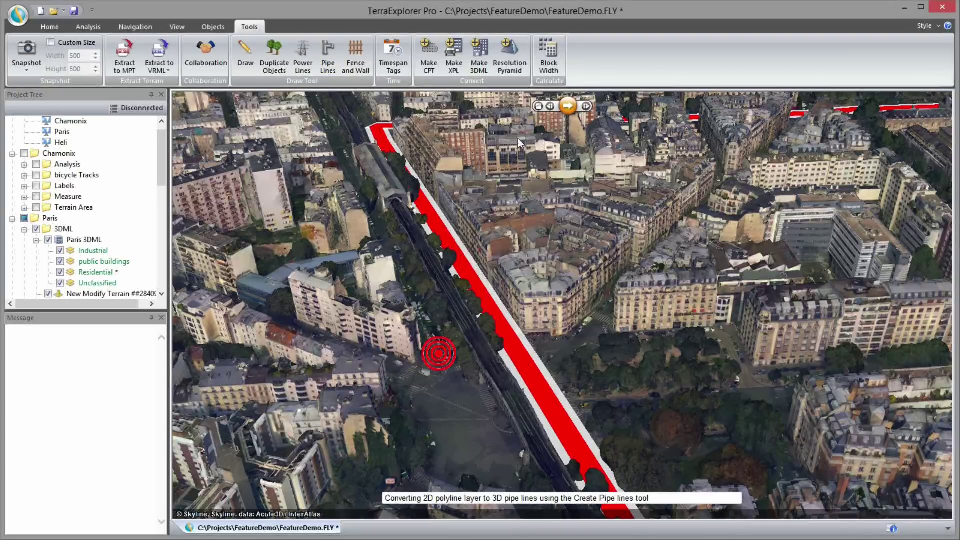
left_click(570, 107)
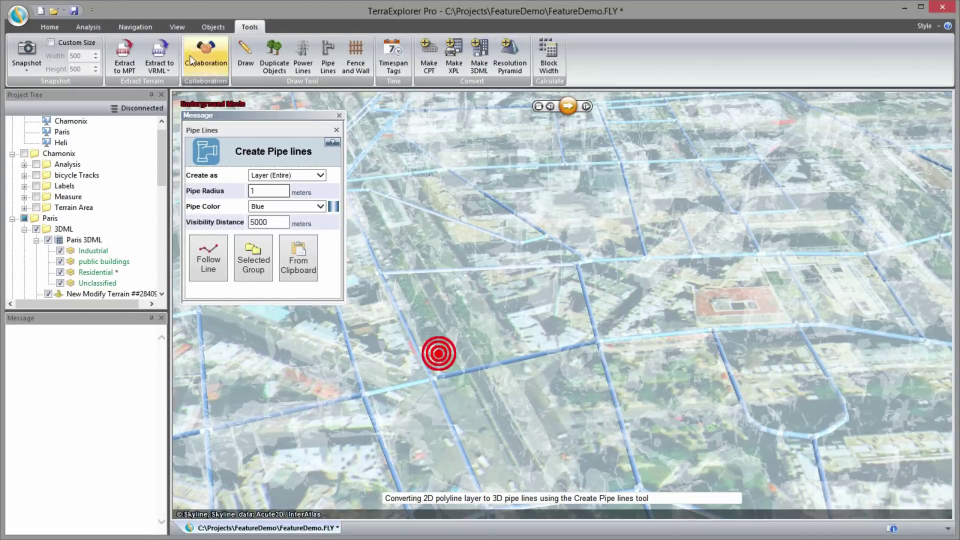
left_click(59, 29)
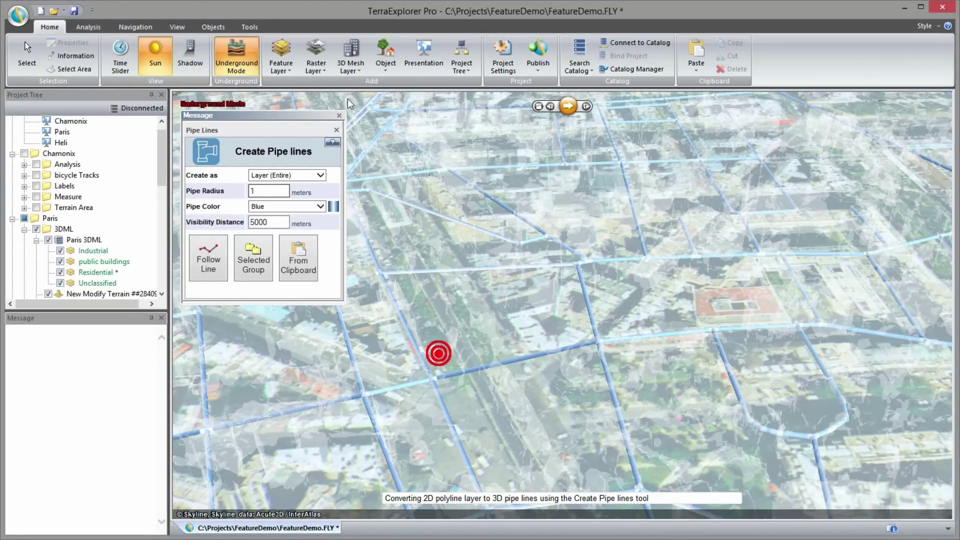
left_click(570, 108)
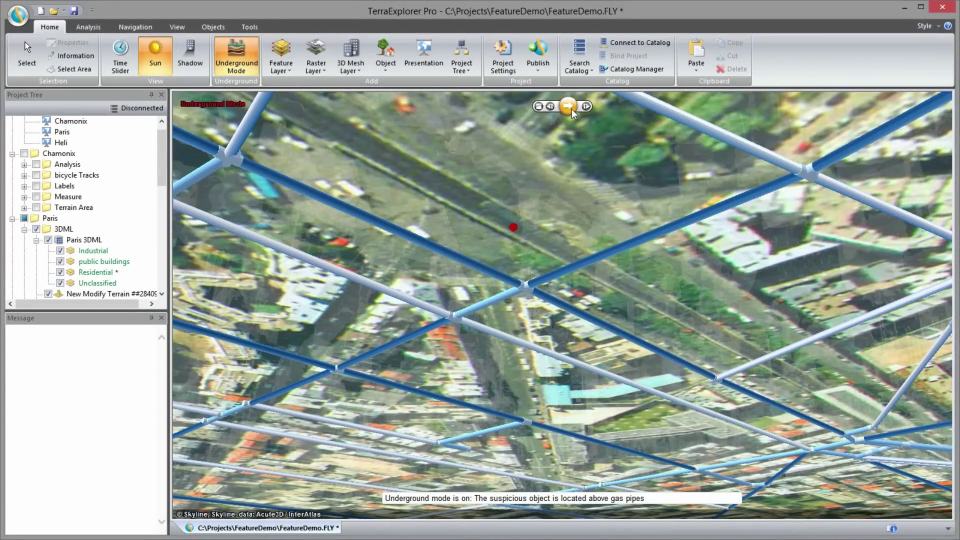
Continue the tour to the street-level line-of-sight scene linking the suspicious object to observation posts.
left_click(569, 106)
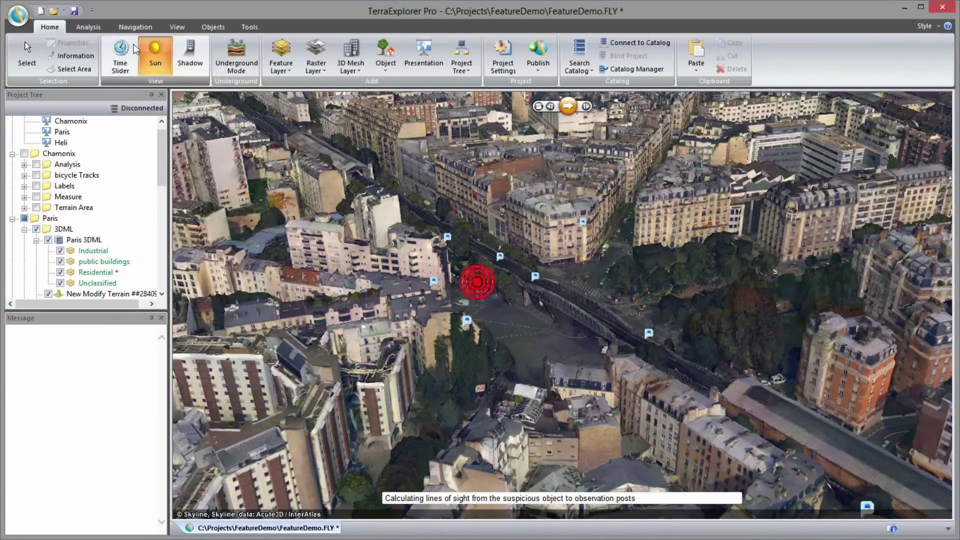
left_click(96, 27)
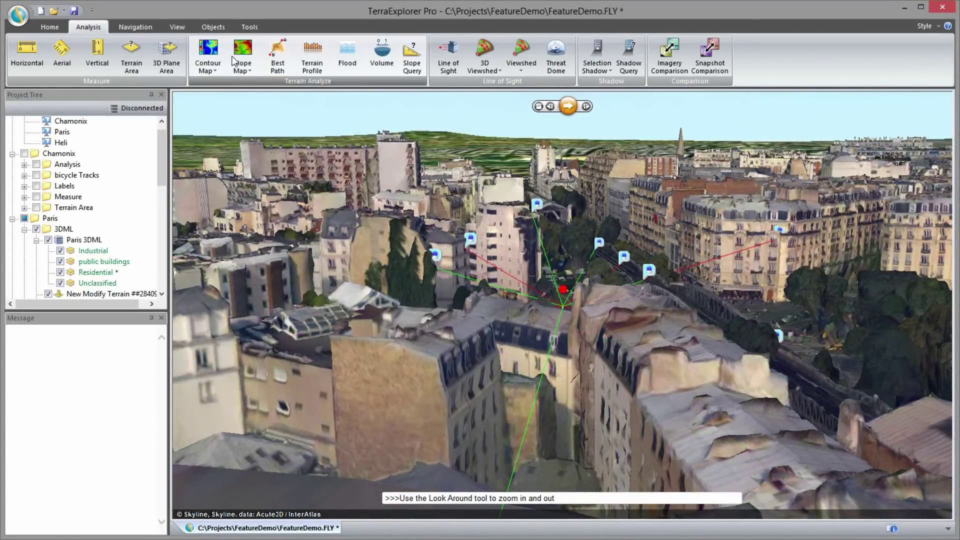
left_click(150, 29)
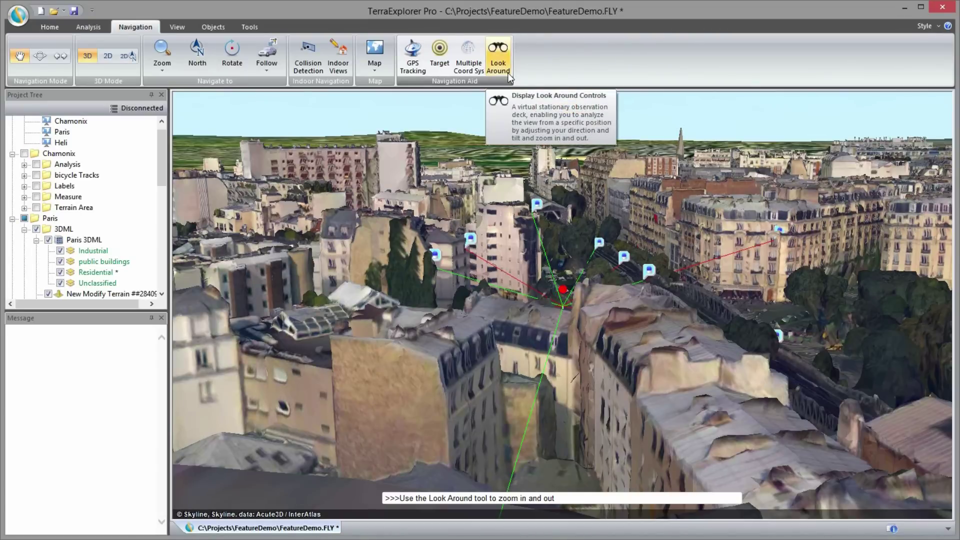
left_click(507, 73)
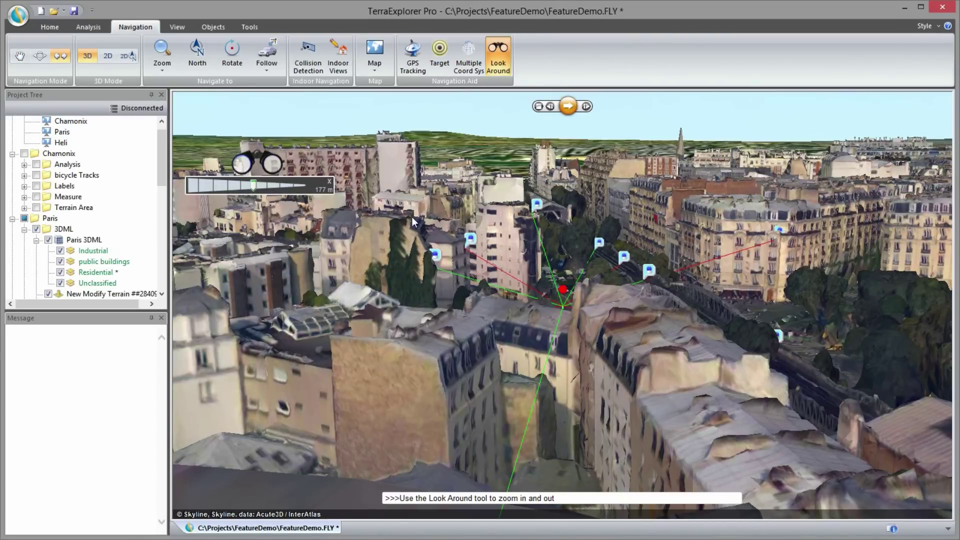
left_click_drag(251, 186, 276, 186)
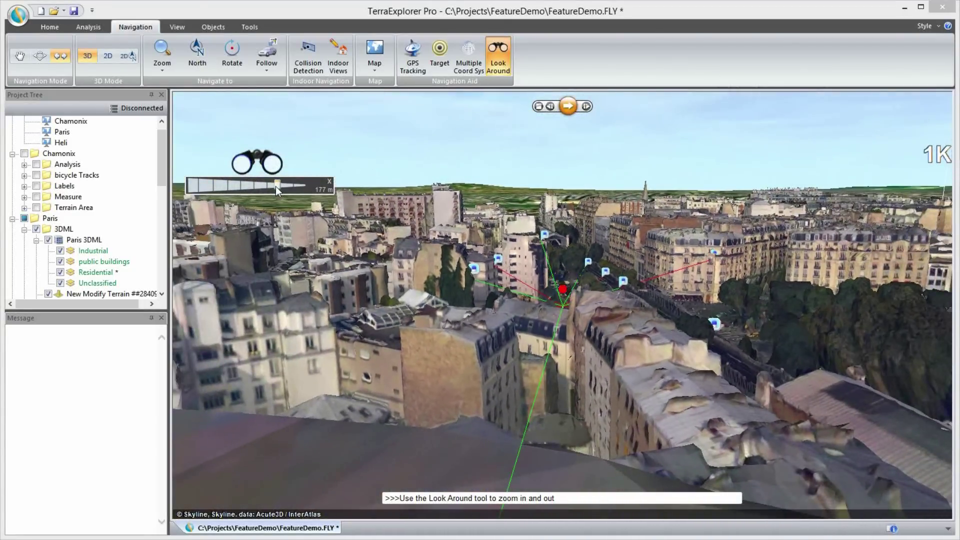
left_click(329, 181)
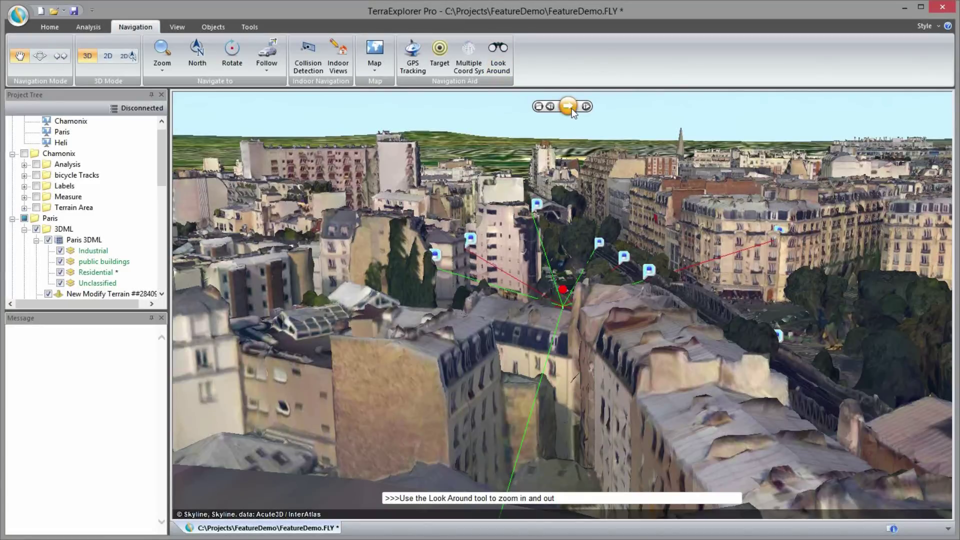
left_click(98, 28)
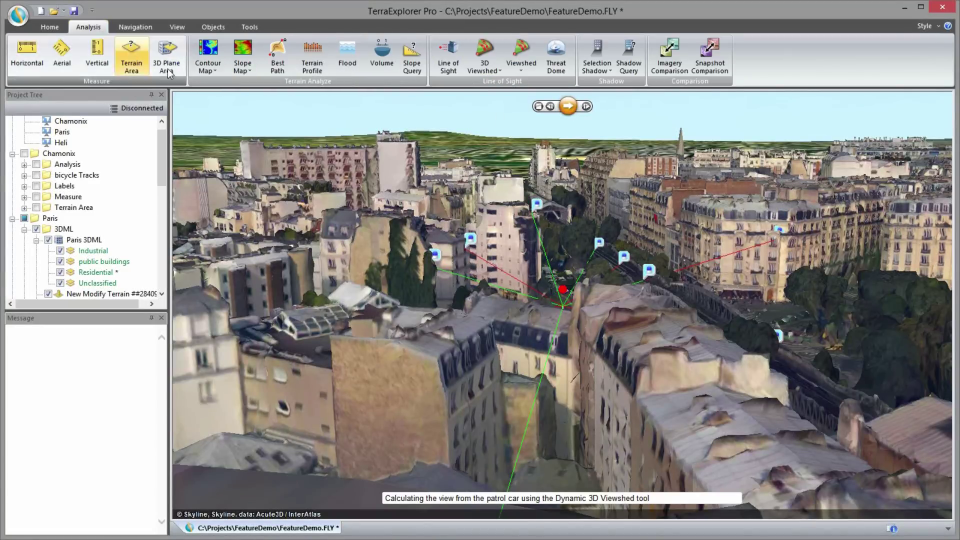
Run a Dynamic 3D Viewshed from the moving patrol car and advance to the helicopter scene.
left_click(500, 71)
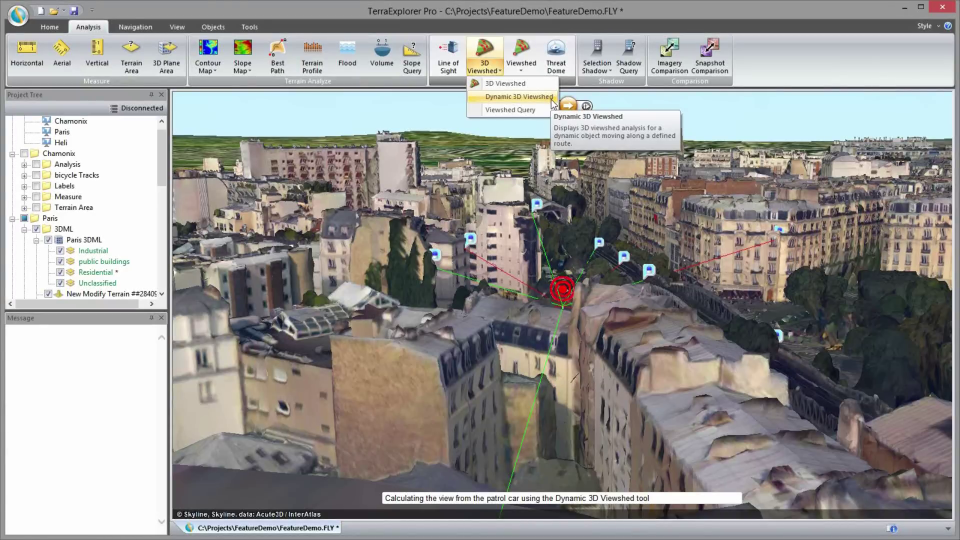
left_click(520, 97)
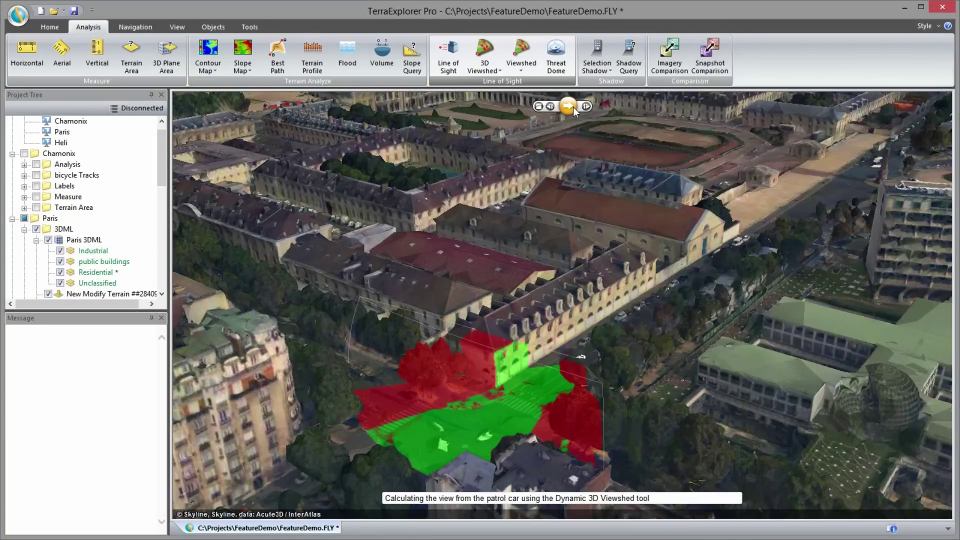
left_click(570, 106)
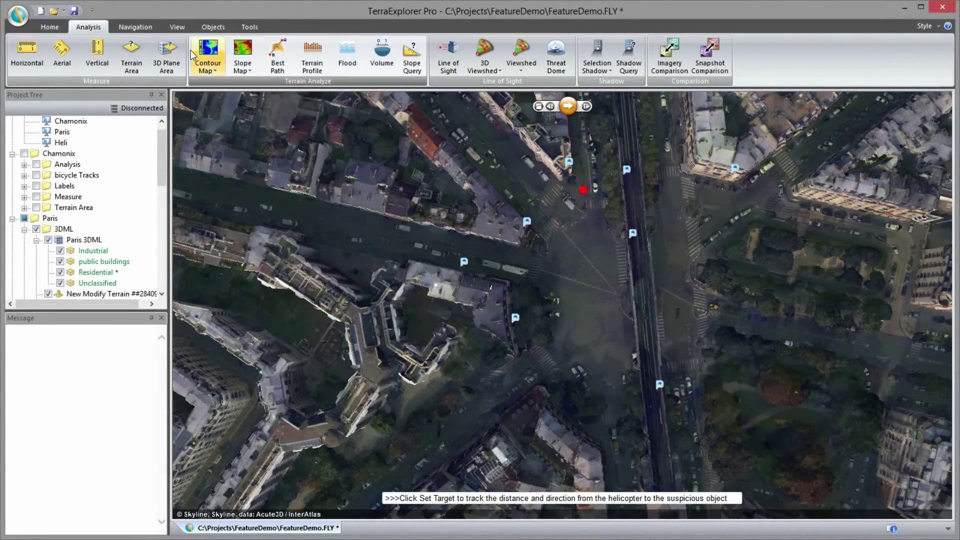
left_click(145, 29)
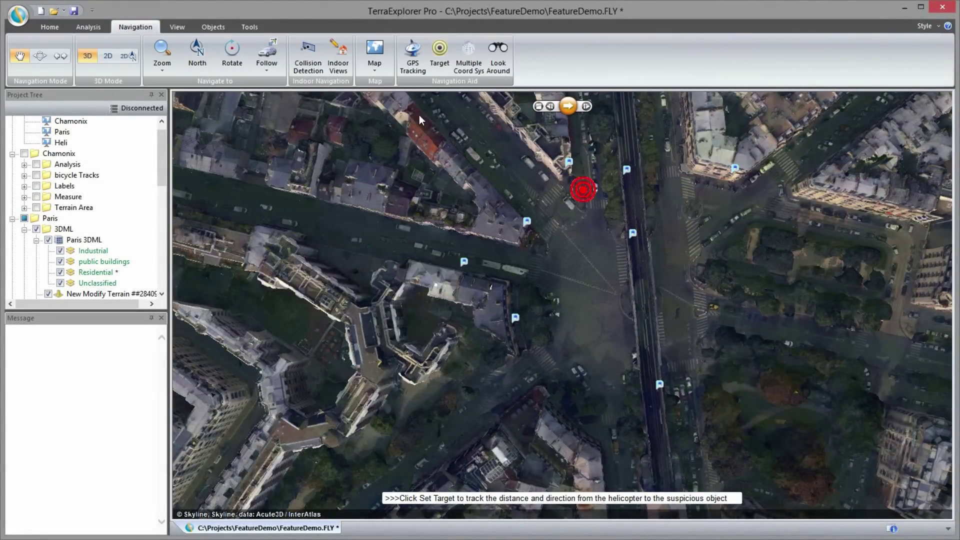
Set the suspicious red object as the tracked target, then continue into the Administration school.
left_click(441, 73)
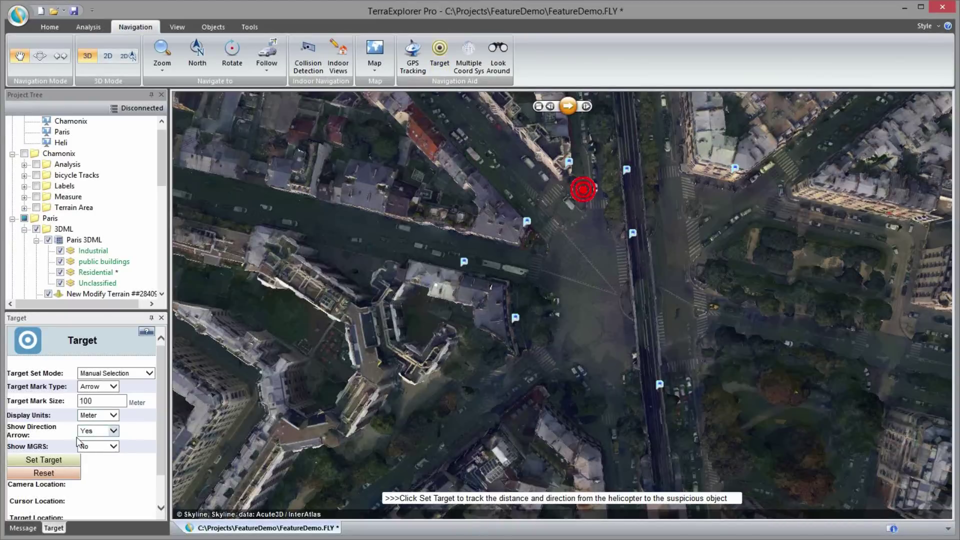
left_click(61, 460)
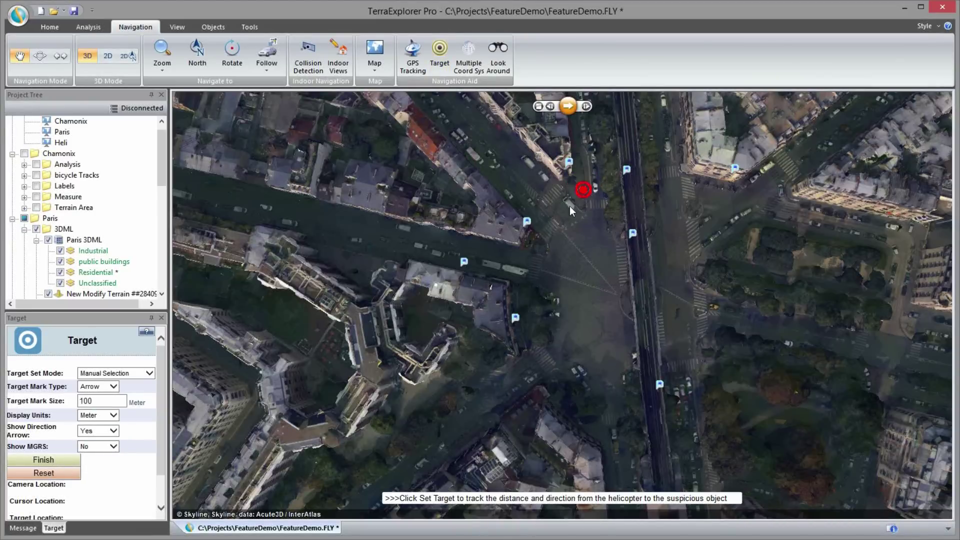
left_click(582, 191)
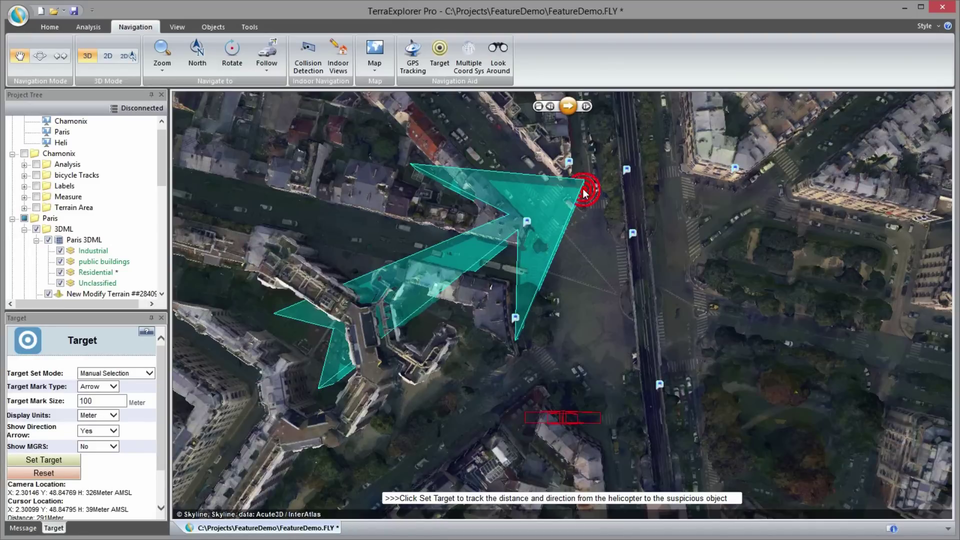
left_click(567, 106)
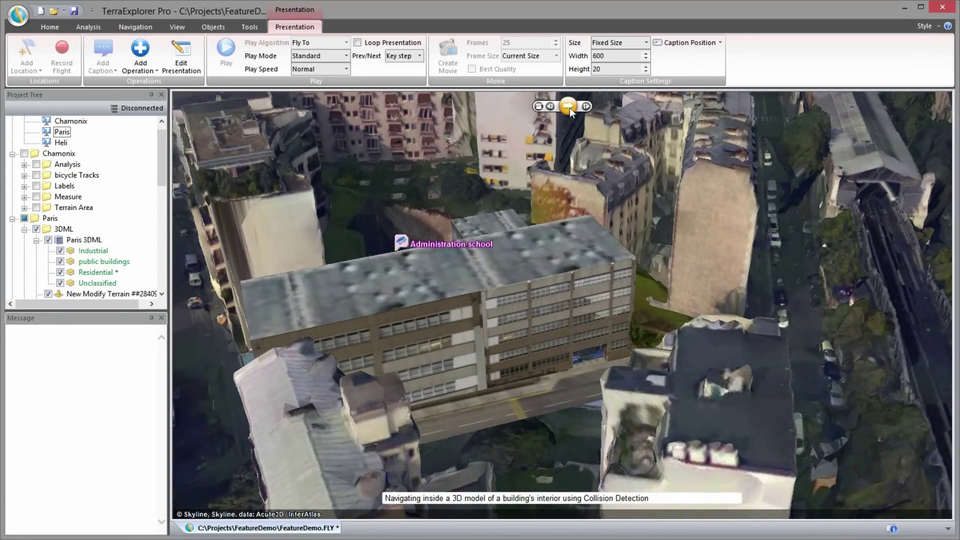
left_click(568, 106)
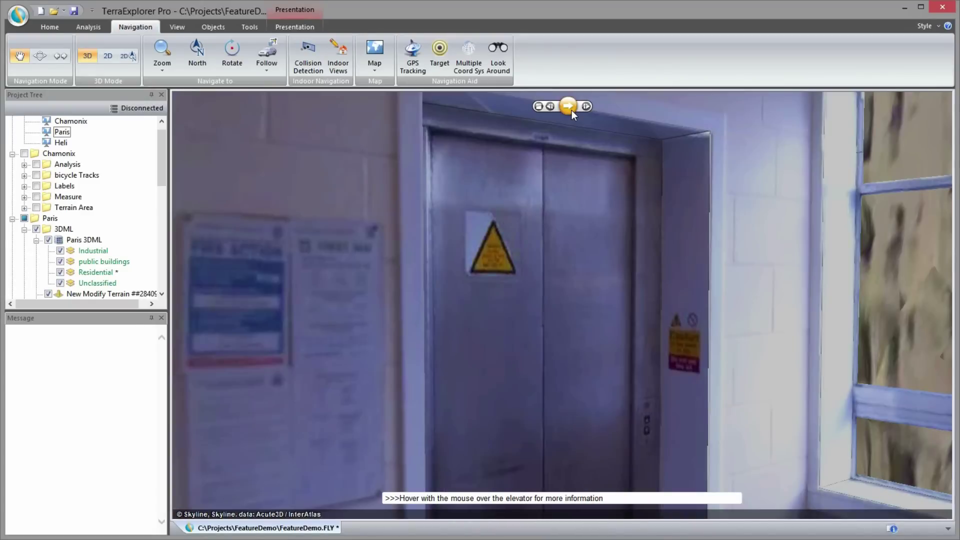
Show the elevator's info balloon inside the school, then continue to the evacuation routes.
mouse_move(571, 212)
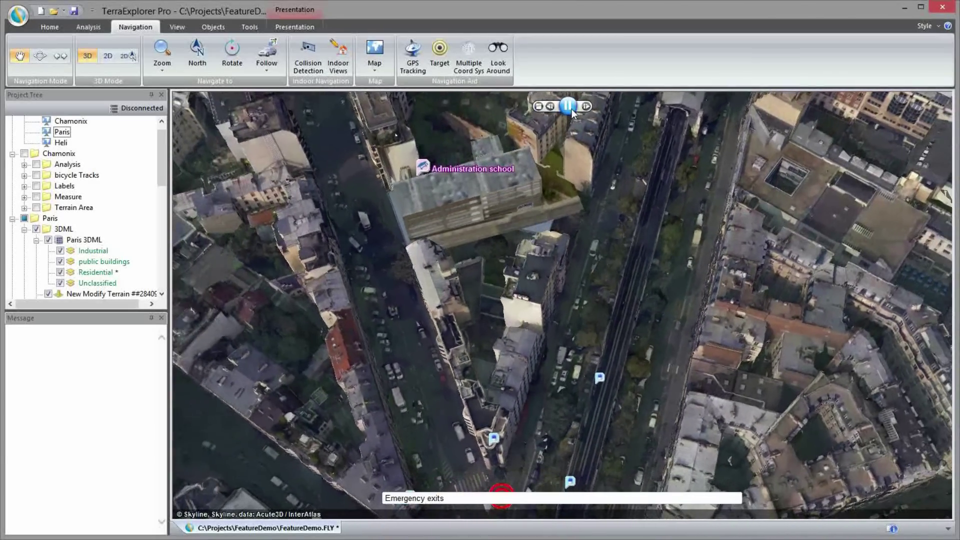
left_click(569, 106)
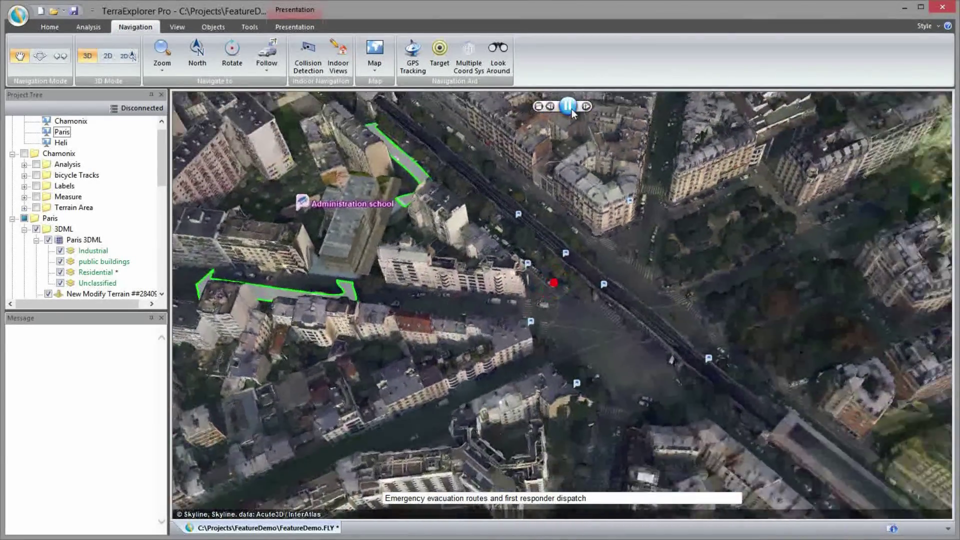